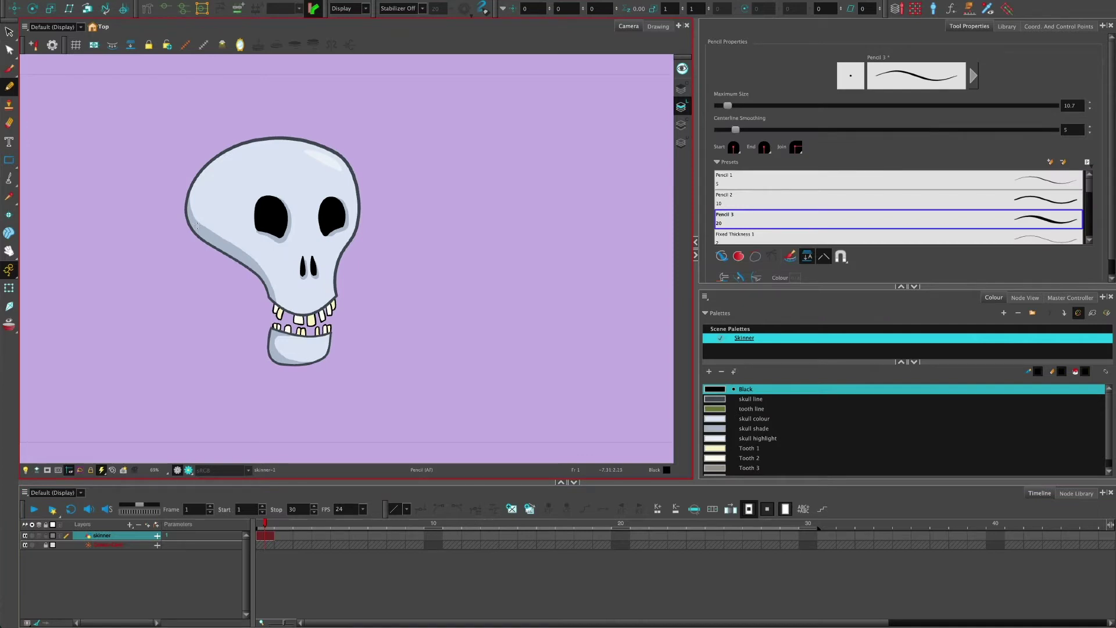
# - Make Colour Art the active art layer in the Drawing view, with all art layers previewed
pyautogui.scroll(1, 198, 237)
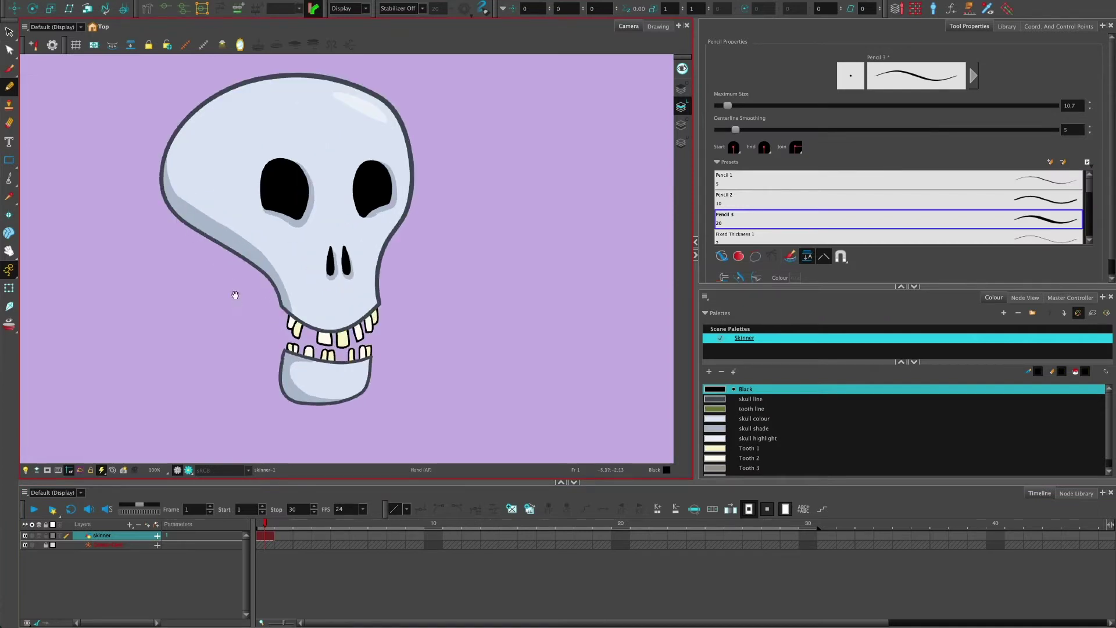
pyautogui.scroll(1, 232, 293)
pyautogui.scroll(1, 236, 318)
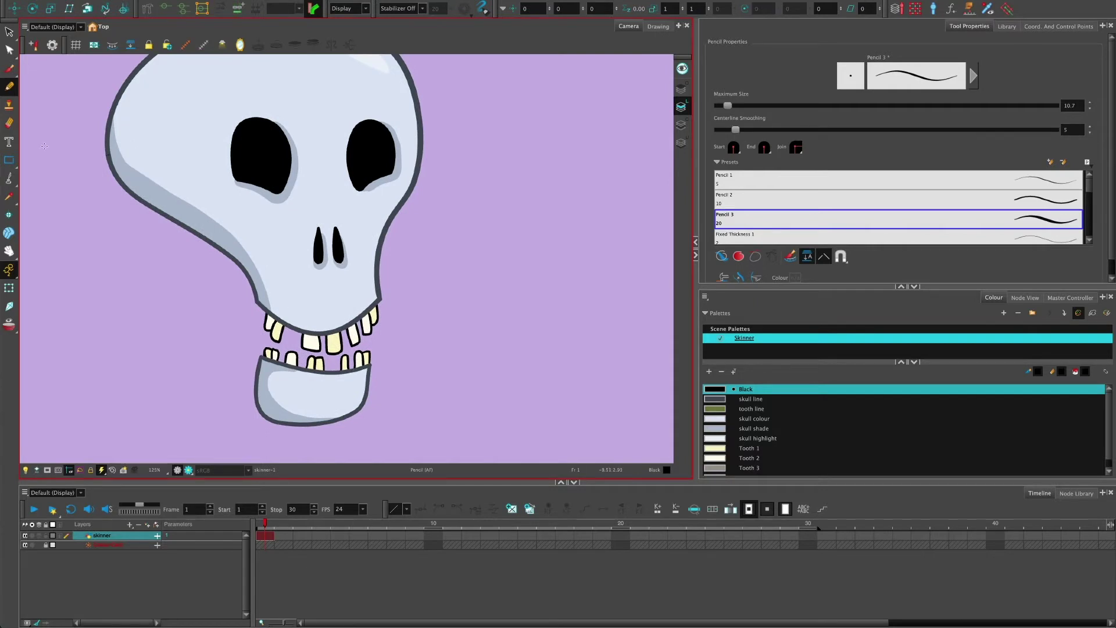
pyautogui.click(655, 27)
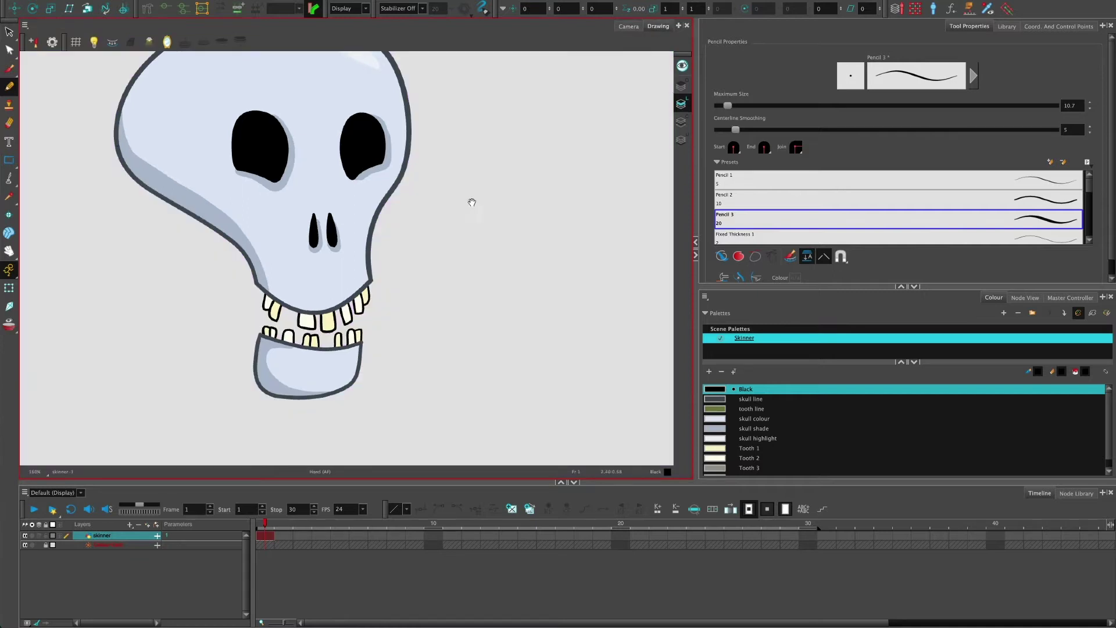
pyautogui.moveTo(469, 197); pyautogui.dragTo(472, 212)
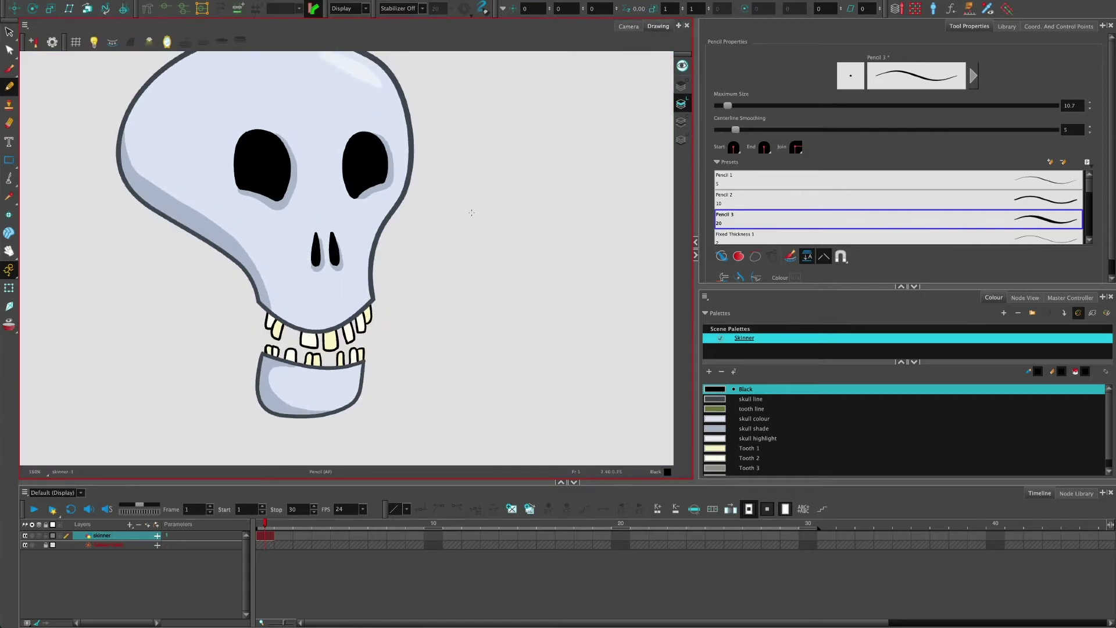
pyautogui.click(681, 122)
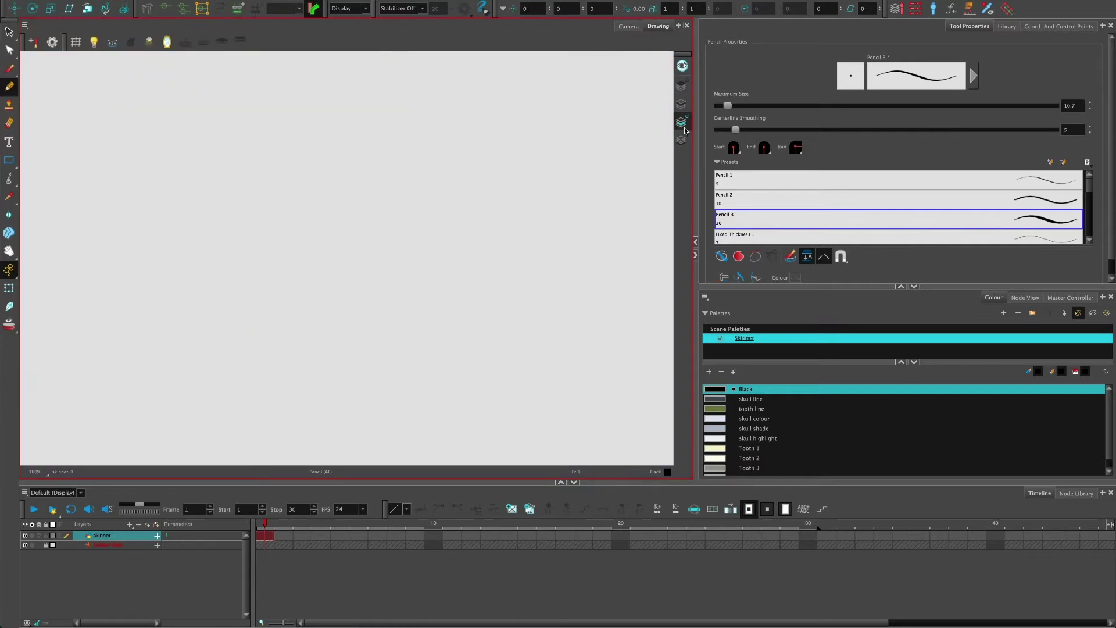
pyautogui.click(682, 65)
# - Try filling the mouth gap behind the teeth with black Brush strokes on Colour Art, and undo it
pyautogui.click(9, 68)
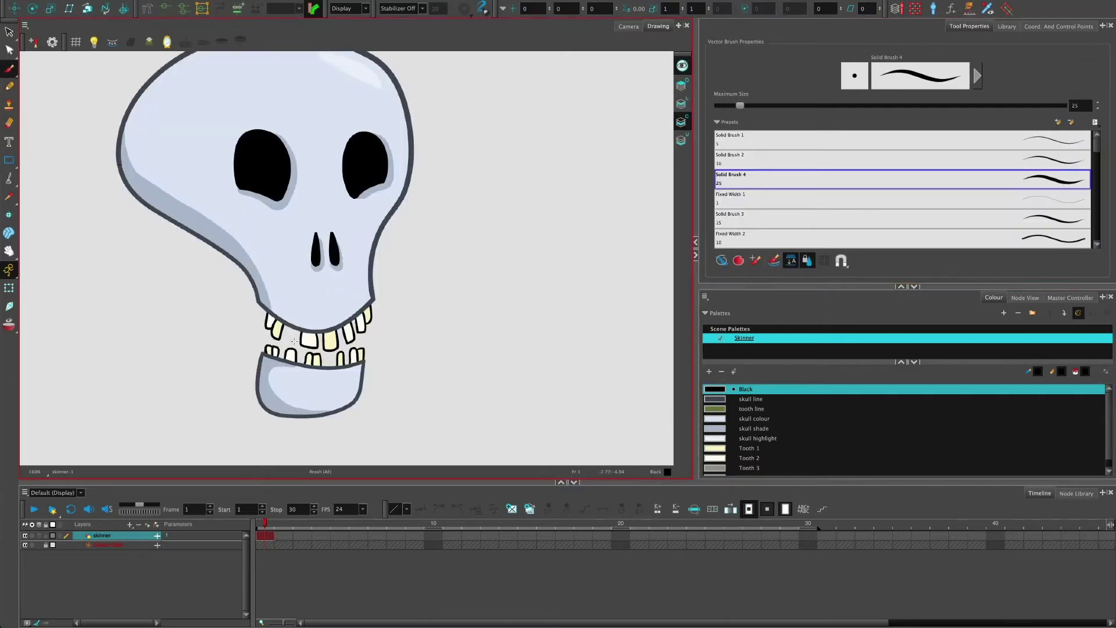
pyautogui.moveTo(334, 331)
pyautogui.mouseDown()
pyautogui.moveTo(348, 325)
pyautogui.moveTo(328, 349)
pyautogui.moveTo(296, 335)
pyautogui.moveTo(280, 349)
pyautogui.moveTo(331, 327)
pyautogui.moveTo(317, 366)
pyautogui.moveTo(272, 310)
pyautogui.mouseUp()
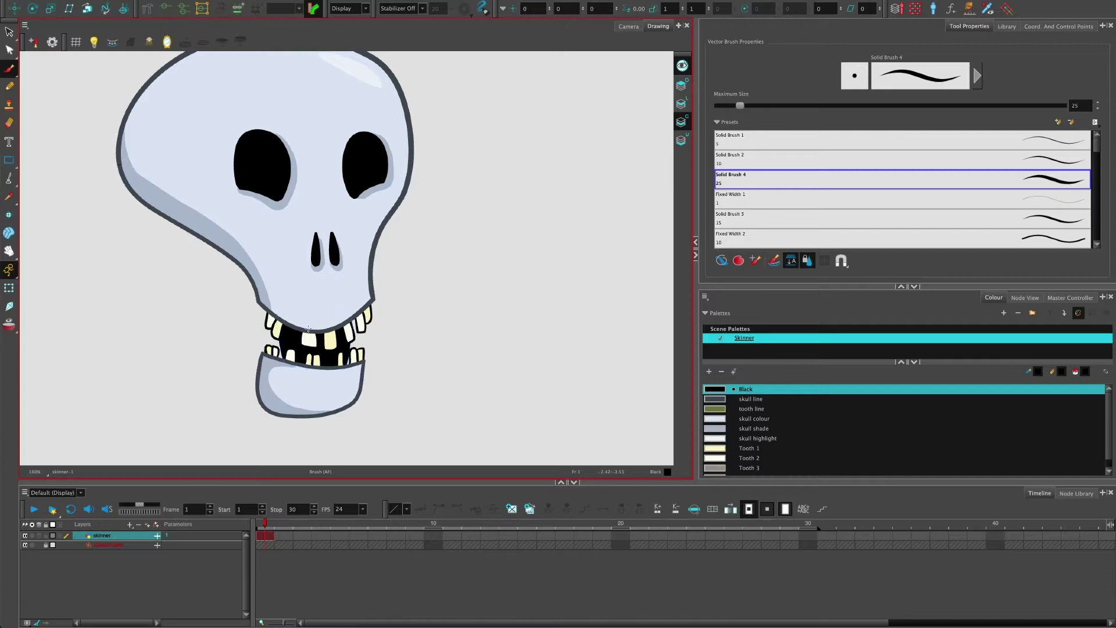
pyautogui.hotkey('ctrl', 'z')
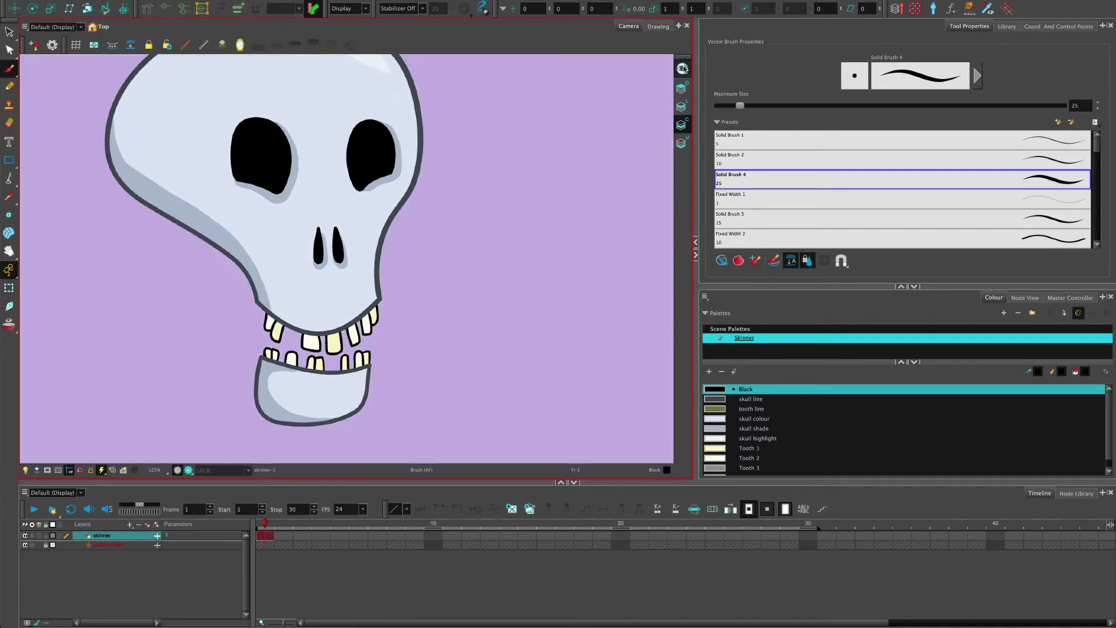
# - Compare with the Camera view, return to the Drawing view and make Line Art the active art layer
pyautogui.click(628, 26)
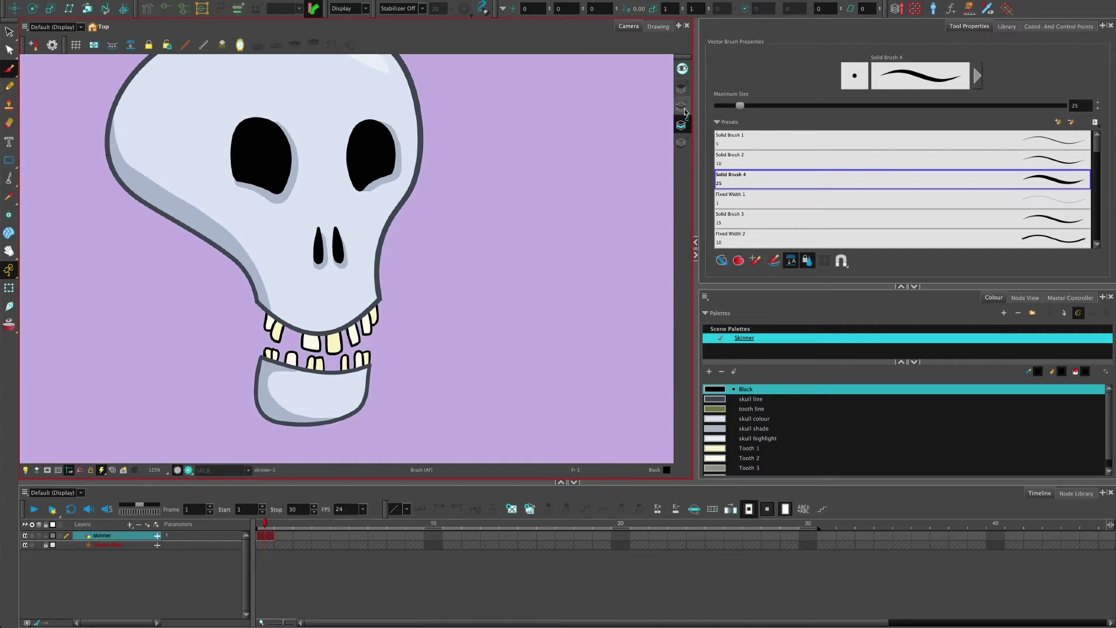
pyautogui.click(658, 26)
pyautogui.click(680, 104)
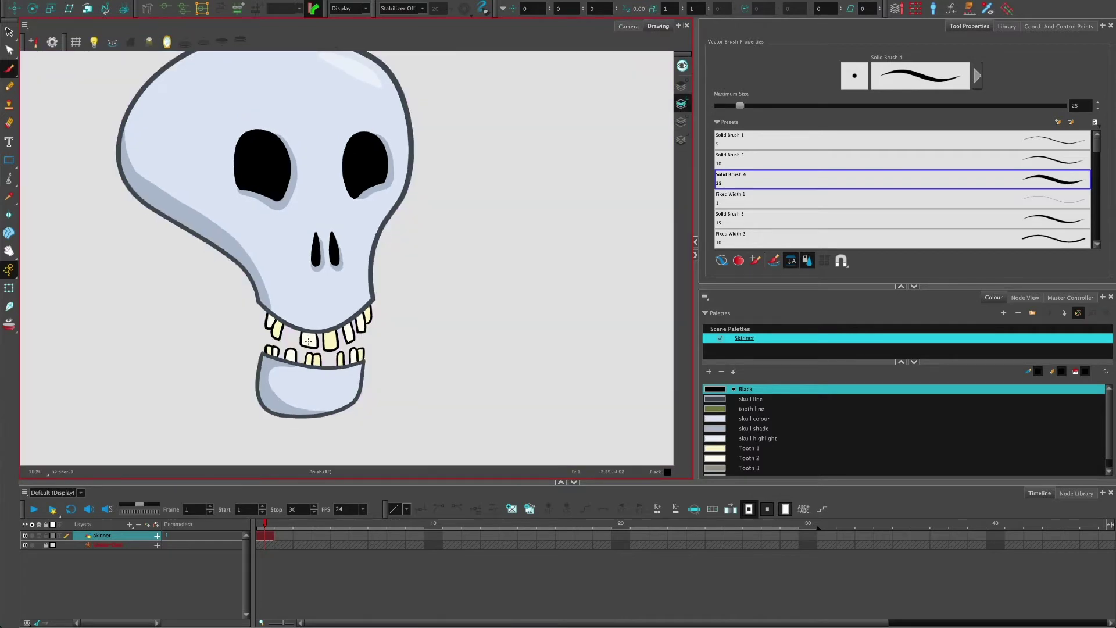
# - Try closing the mouth with a black Pencil line from the upper jaw to the lower teeth, and undo it
pyautogui.scroll(4, 308, 340)
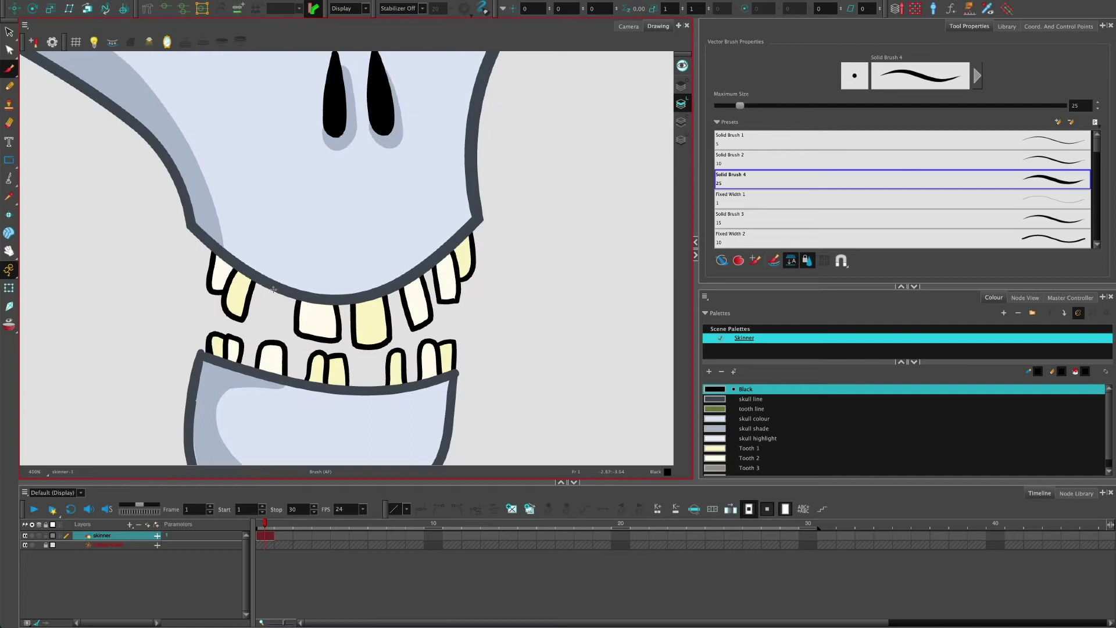
pyautogui.click(9, 86)
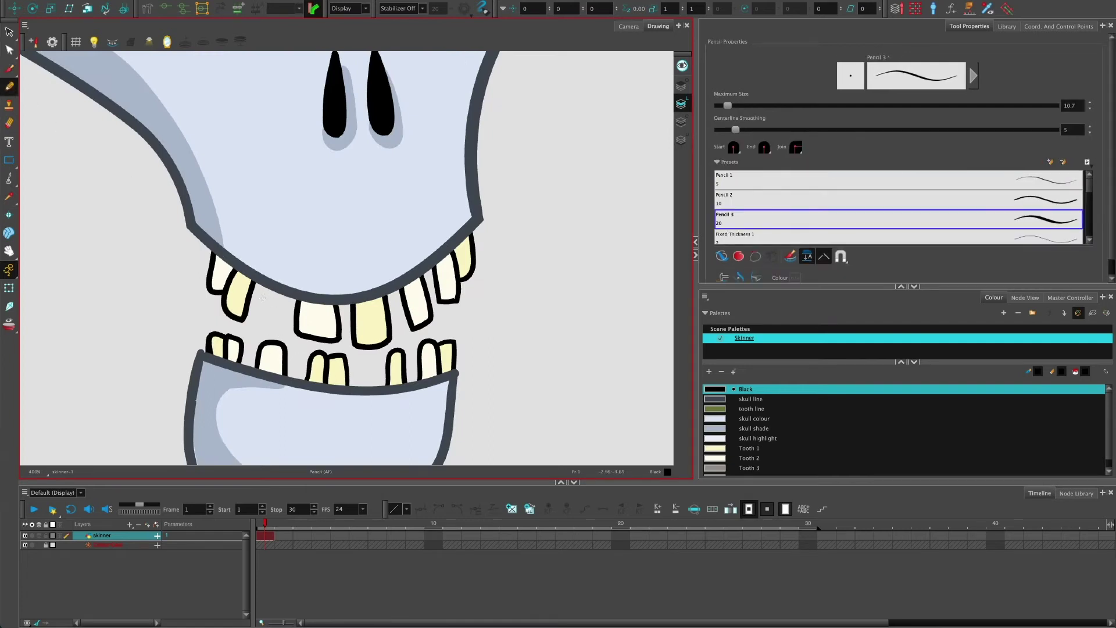
pyautogui.moveTo(259, 284); pyautogui.dragTo(264, 336)
pyautogui.scroll(4, 263, 336)
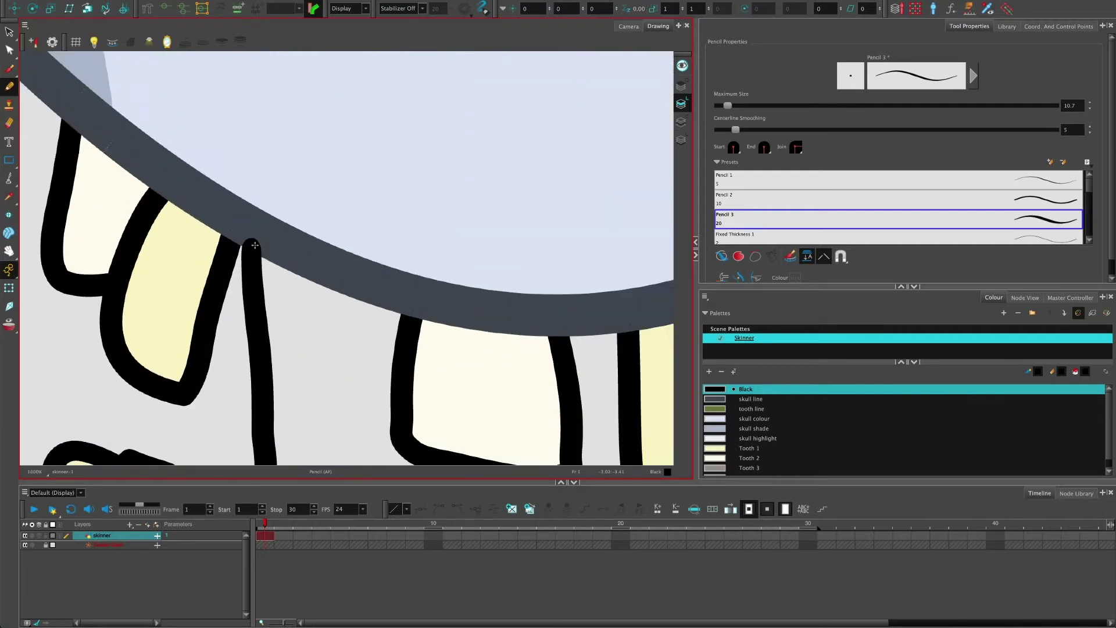
pyautogui.scroll(-4, 249, 242)
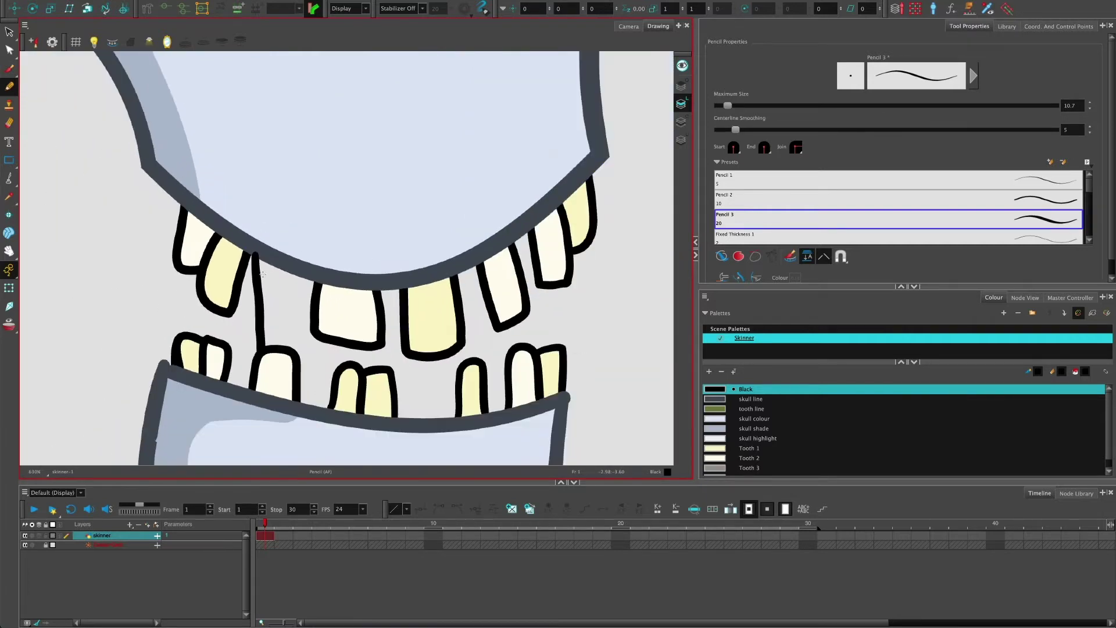
pyautogui.hotkey('ctrl', 'z')
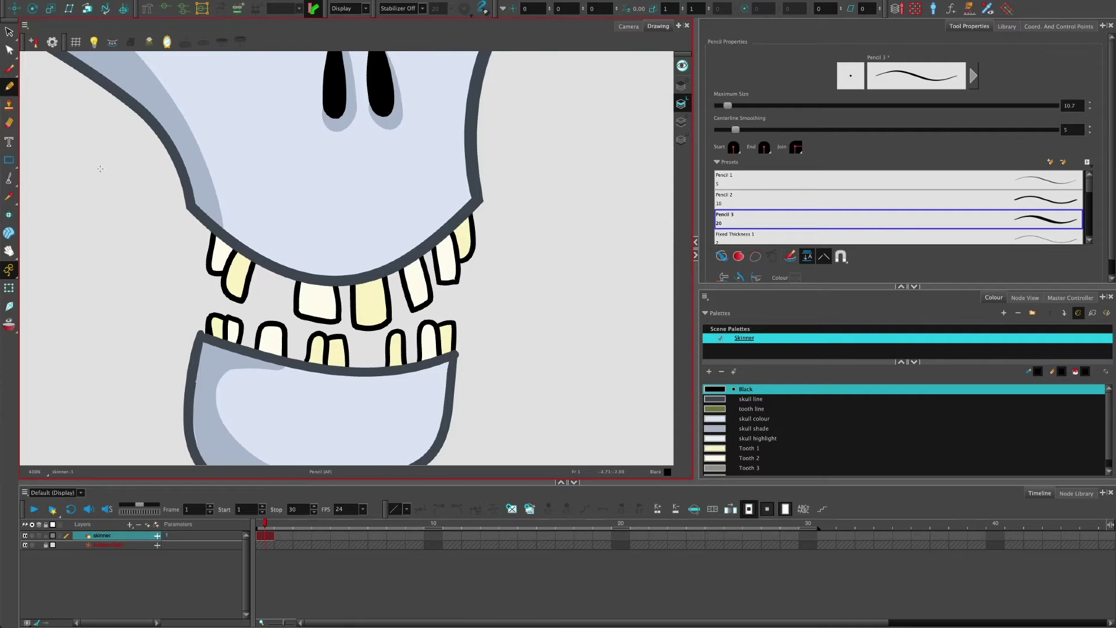
# - Choose the Stroke tool and show the drawing's stroke outlines around the teeth and jaws
pyautogui.click(9, 178)
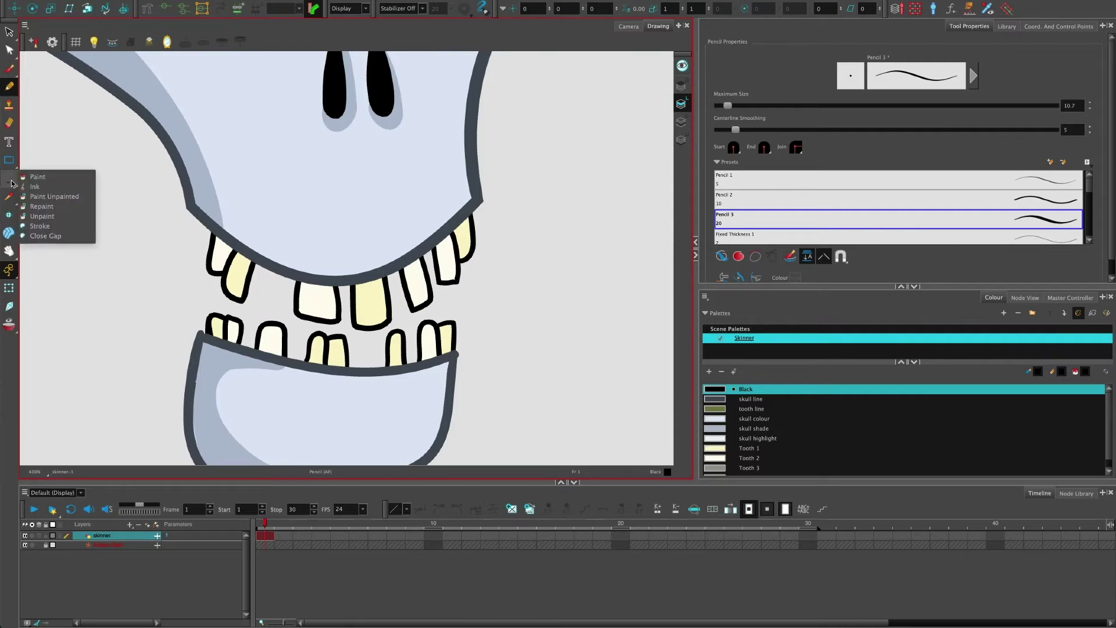
pyautogui.click(38, 227)
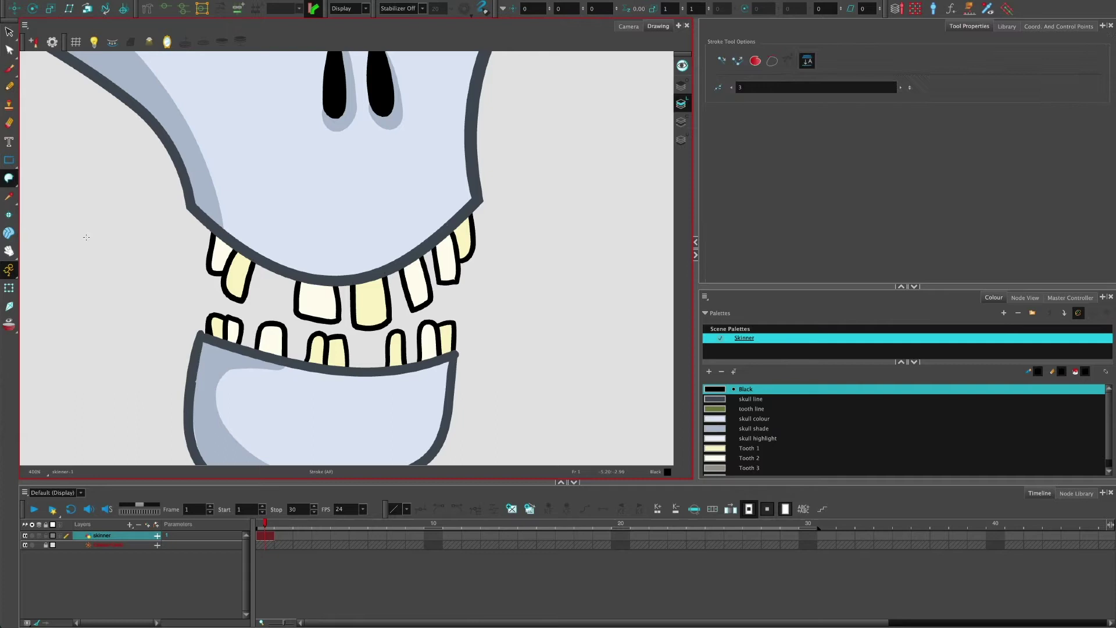
pyautogui.scroll(2, 234, 296)
pyautogui.moveTo(250, 297); pyautogui.dragTo(232, 283)
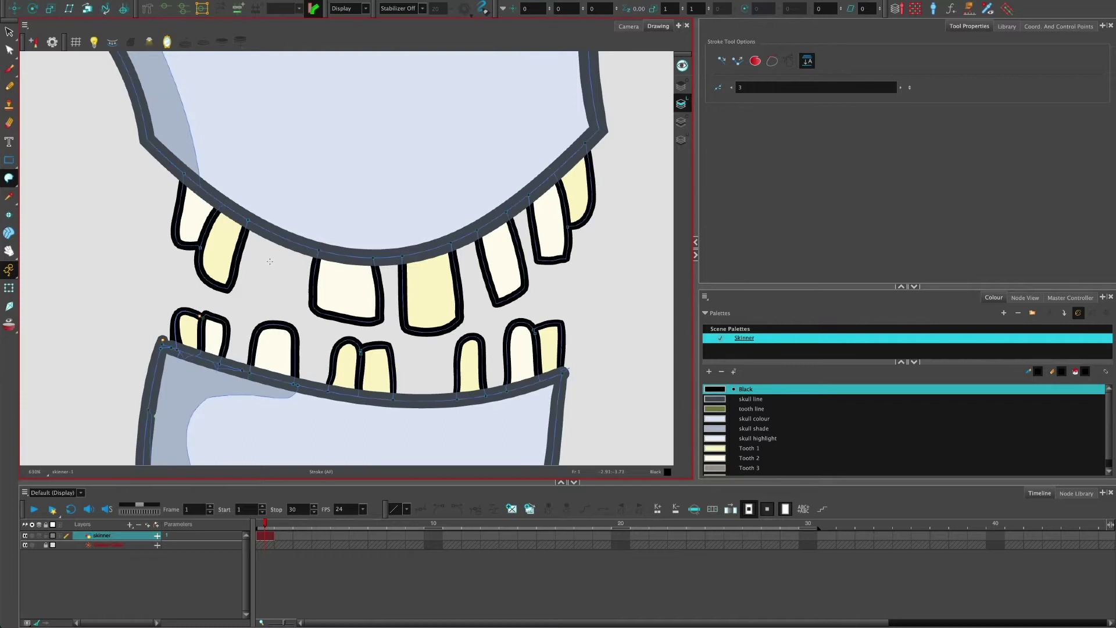
pyautogui.press('k')
pyautogui.press('k')
pyautogui.press('k')
pyautogui.scroll(2, 256, 265)
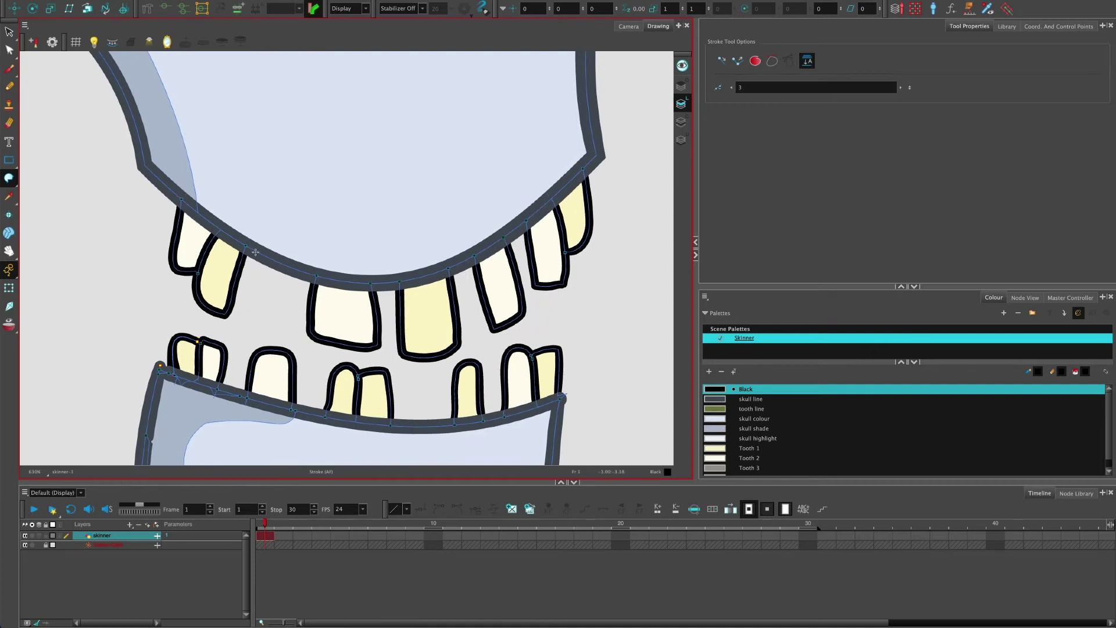
# - Draw an invisible stroke on each side of the mouth, joining the upper and lower parts to close the gap
pyautogui.moveTo(255, 252); pyautogui.dragTo(257, 280)
pyautogui.moveTo(259, 318); pyautogui.dragTo(260, 350)
pyautogui.moveTo(515, 344); pyautogui.dragTo(514, 310)
# - Fill the closed areas between the upper and lower teeth with Black using the Paint tool
pyautogui.click(9, 178)
pyautogui.click(35, 177)
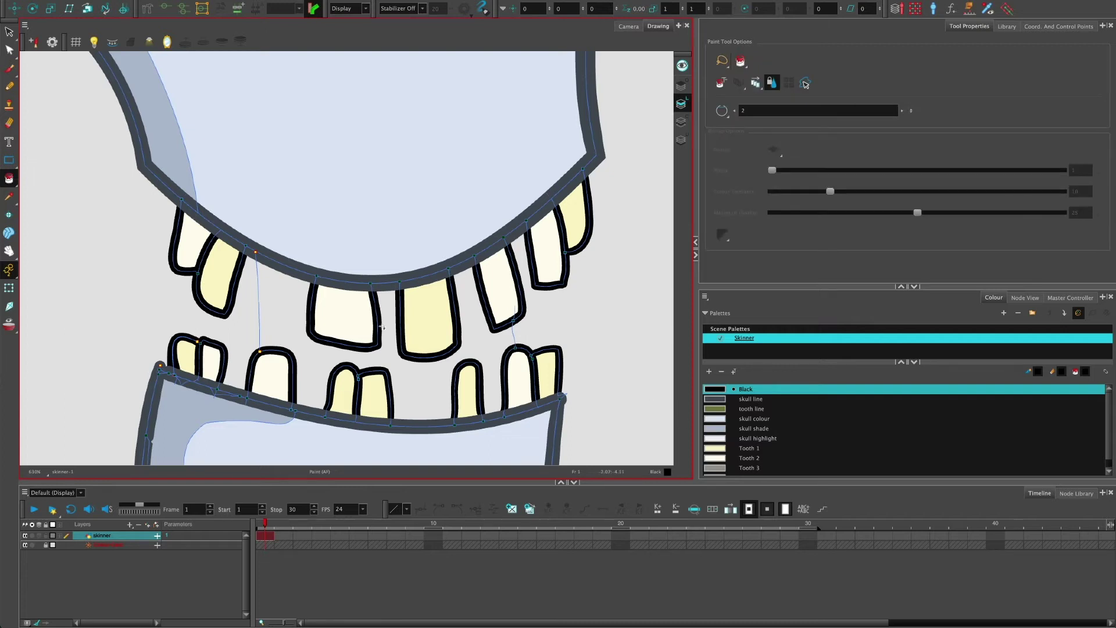
pyautogui.click(286, 308)
pyautogui.click(372, 358)
pyautogui.click(419, 378)
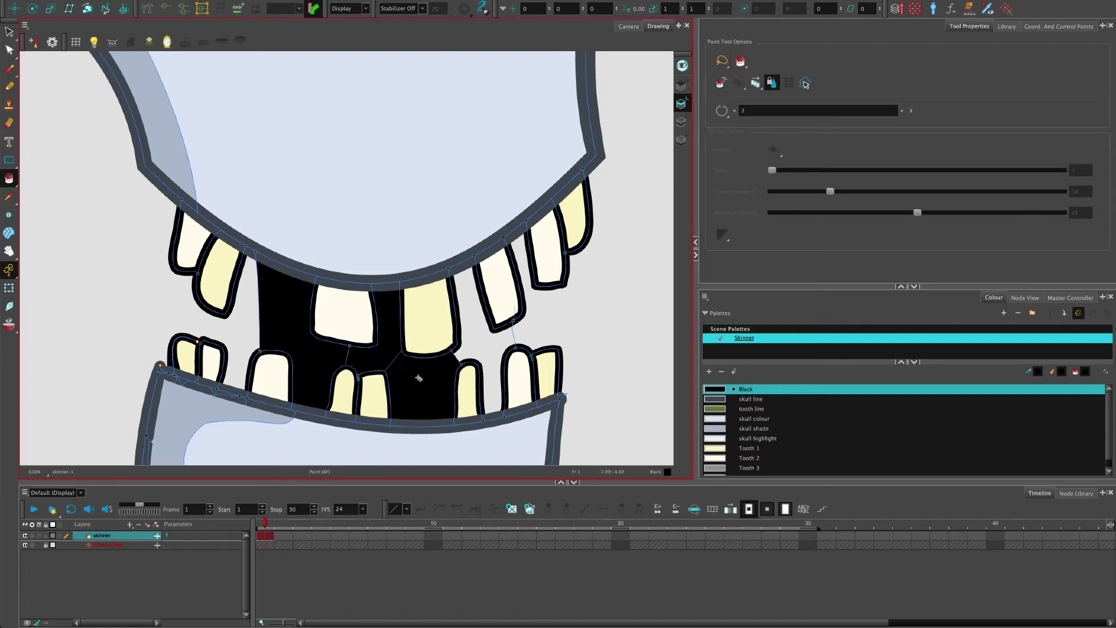
pyautogui.click(477, 346)
# - Toggle the stroke outlines to examine the edges of the black mouth fill
pyautogui.press('k')
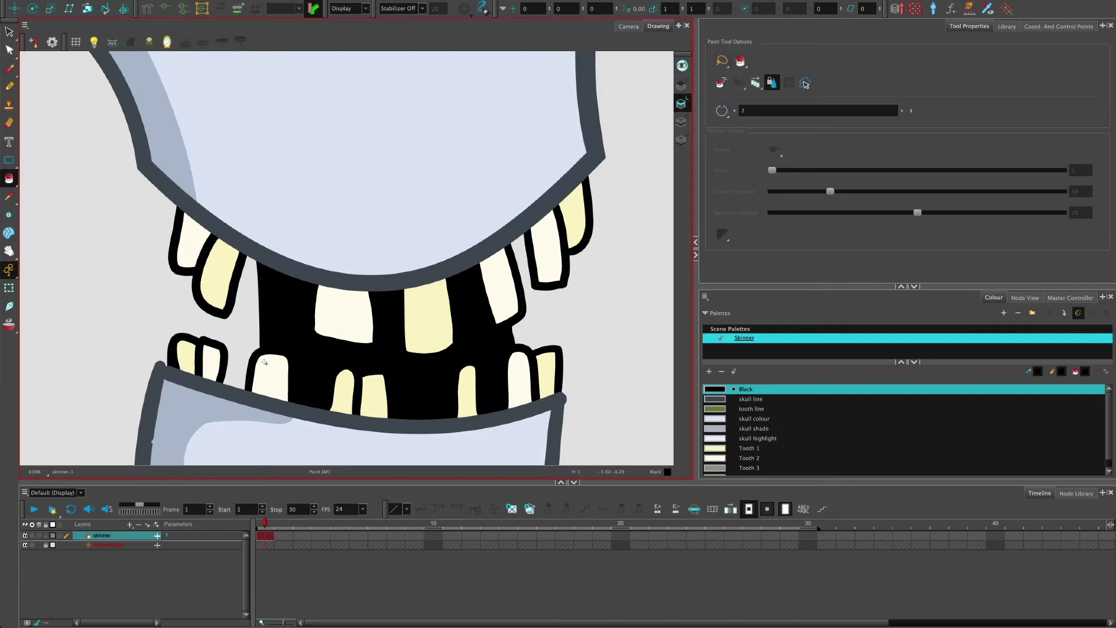
pyautogui.press('k')
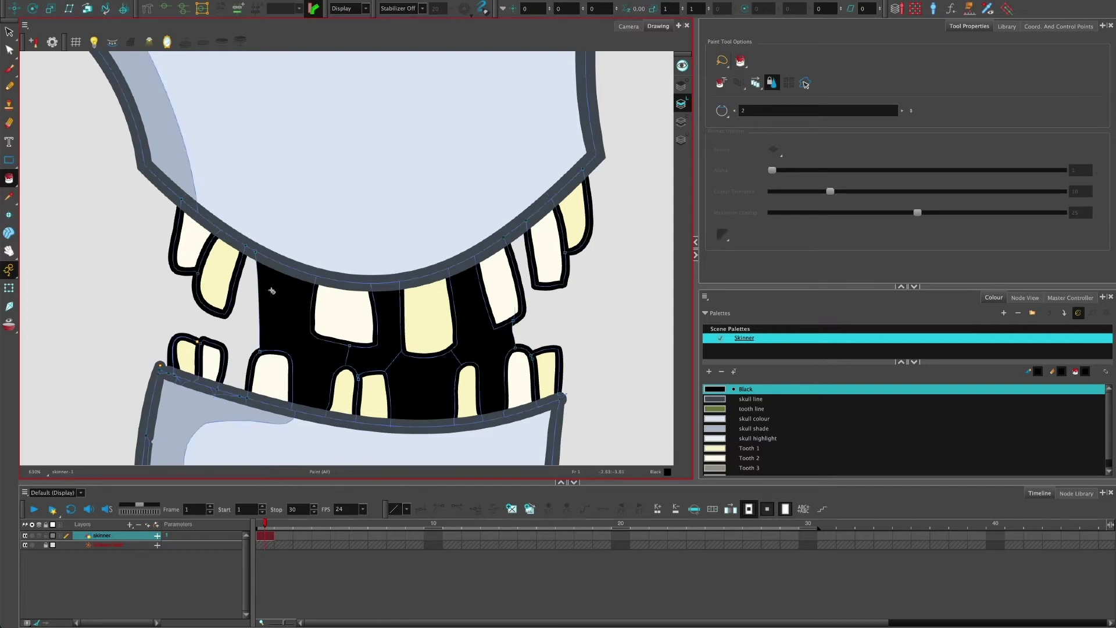
pyautogui.press('k')
# - Undo the black mouth fills, keeping both closing strokes with the stroke outlines shown
pyautogui.hotkey('ctrl', 'z')
pyautogui.hotkey('ctrl', 'z')
pyautogui.hotkey('ctrl', 'z')
pyautogui.hotkey('ctrl', 'z')
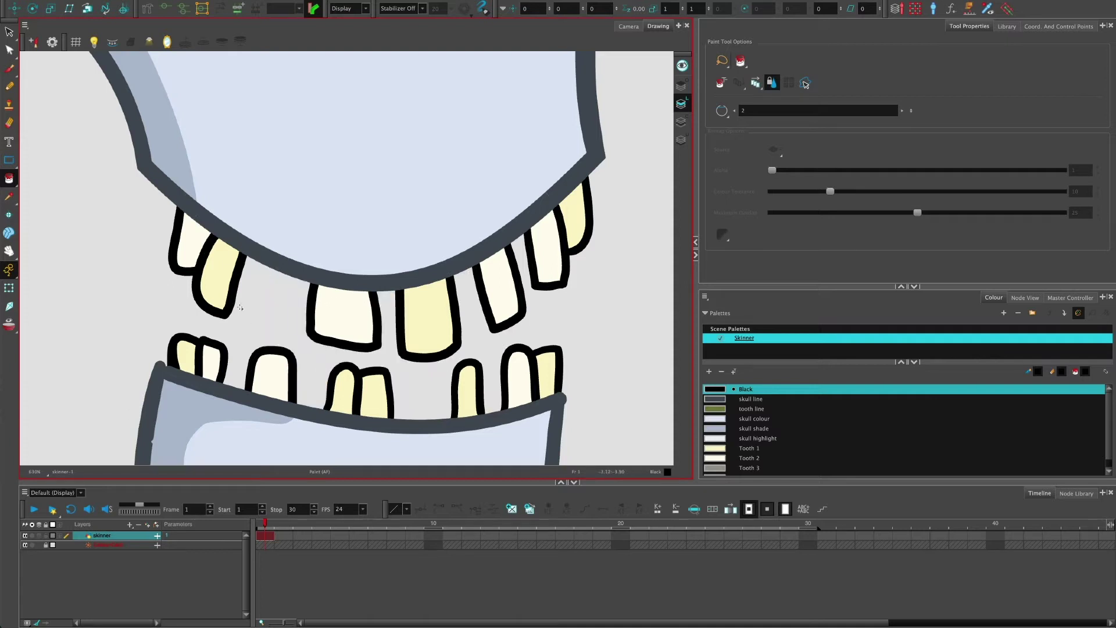
pyautogui.press('k')
pyautogui.hotkey('ctrl', 'z')
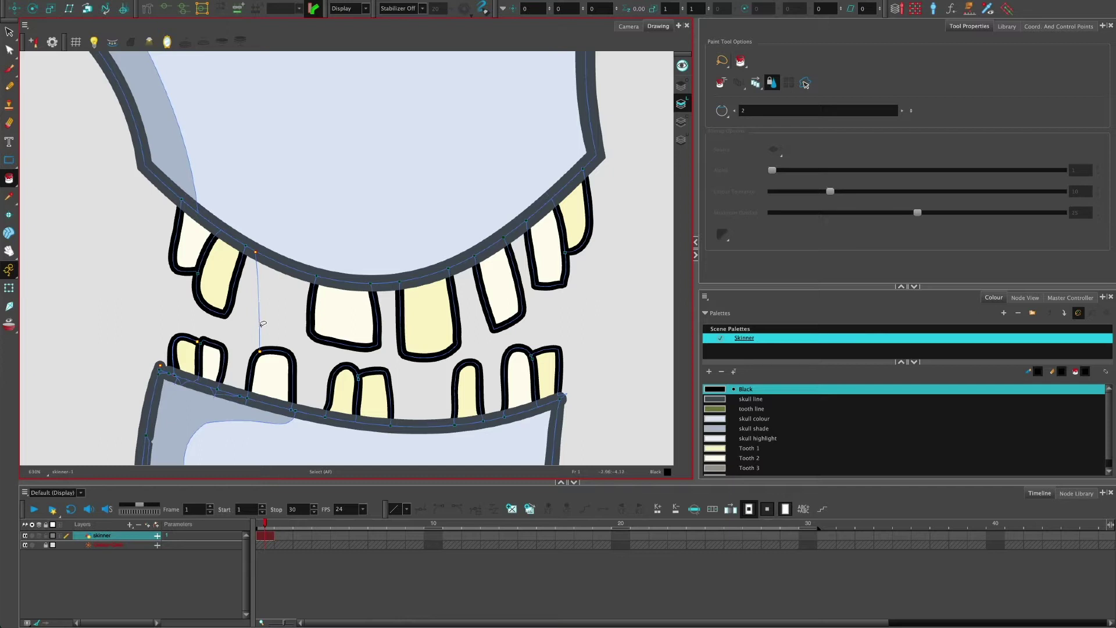
pyautogui.hotkey('ctrl', 'shift', 'z')
# - Extend both ends of the right-hand closing stroke into the teeth and adjust its middle with the Contour Editor
pyautogui.scroll(6, 457, 359)
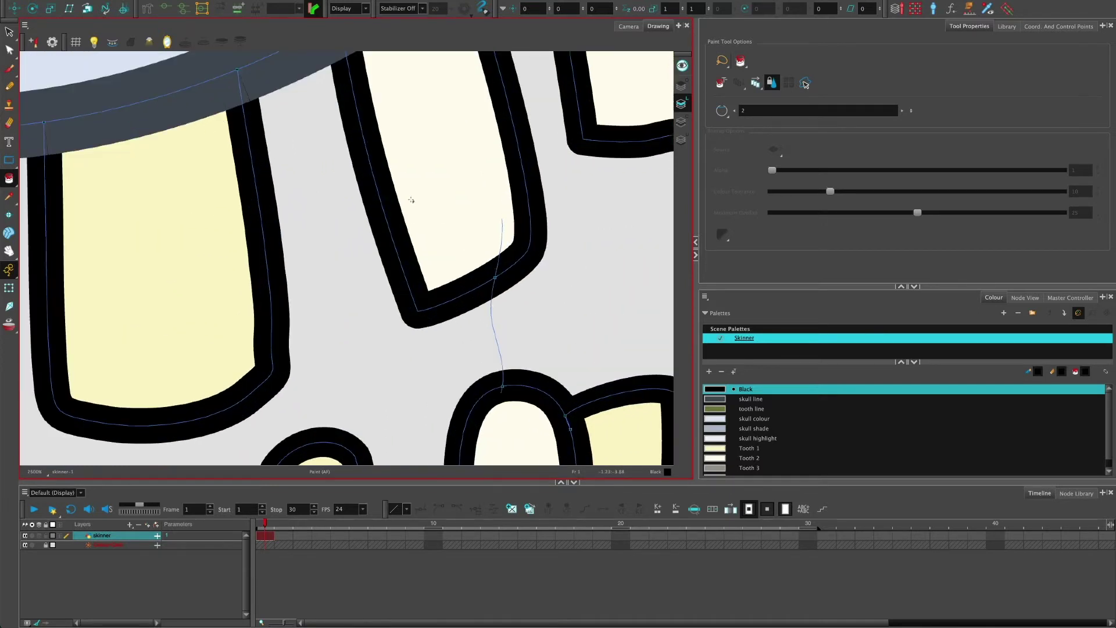
pyautogui.click(9, 51)
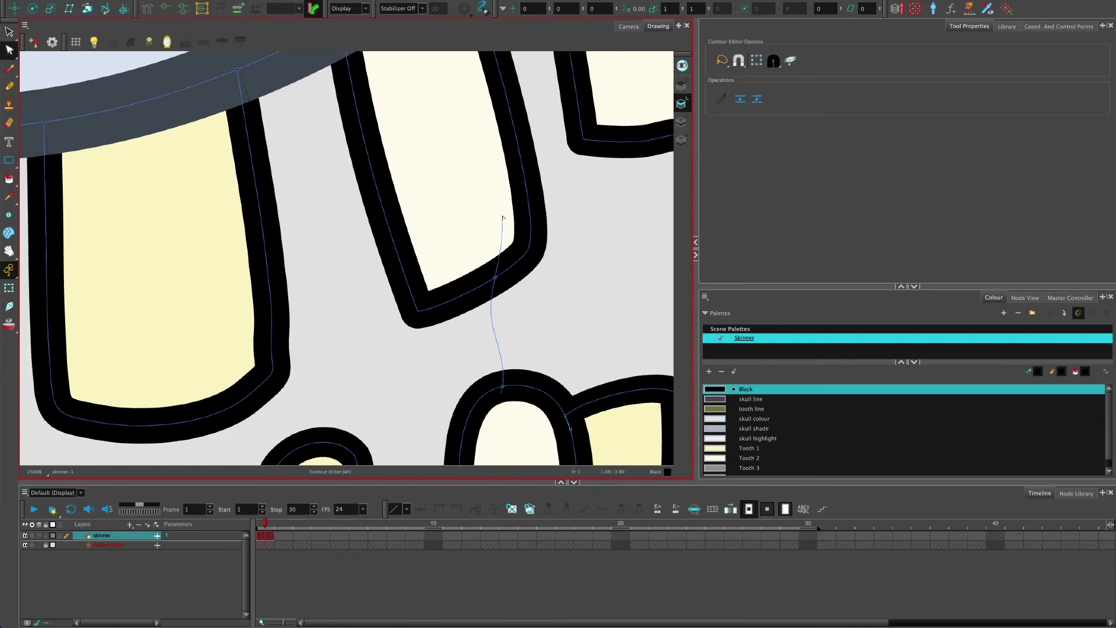
pyautogui.moveTo(500, 217); pyautogui.dragTo(489, 194)
pyautogui.moveTo(502, 394); pyautogui.dragTo(507, 442)
pyautogui.moveTo(493, 307); pyautogui.dragTo(501, 317)
pyautogui.press('Delete')
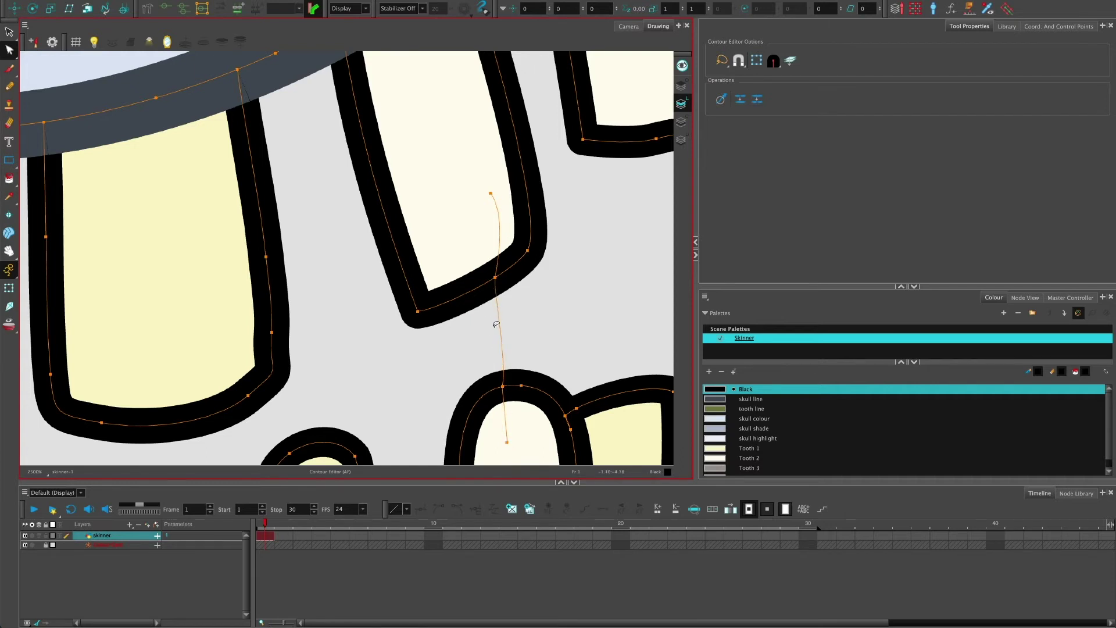
# - Undo the contour edits and both closing strokes, and clear the point selection
pyautogui.scroll(-1, 484, 326)
pyautogui.scroll(-3, 459, 340)
pyautogui.press('space')
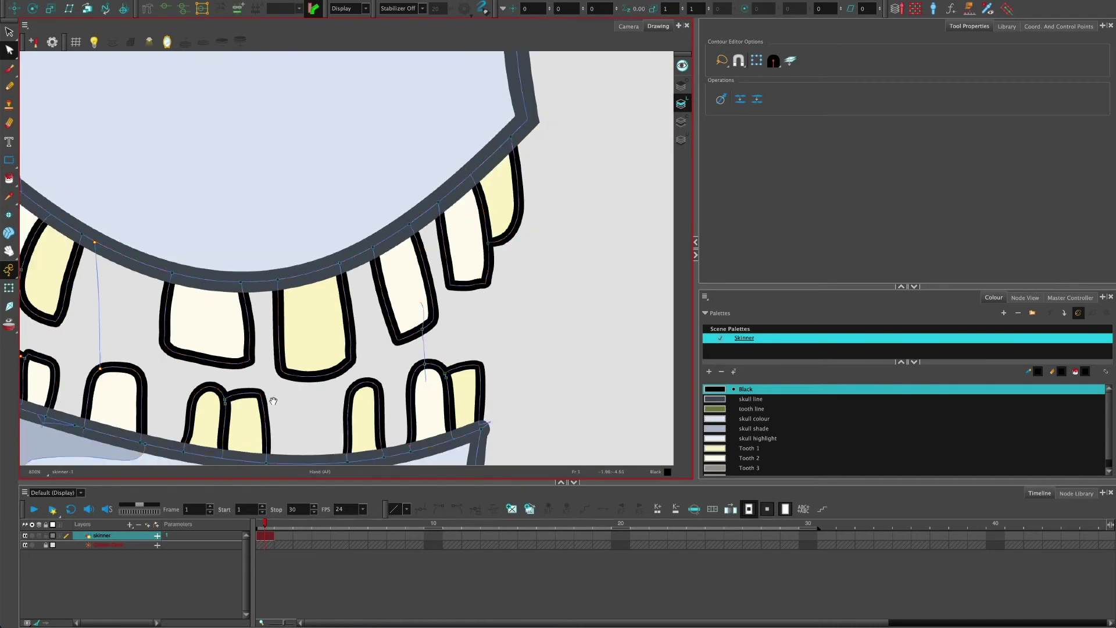
pyautogui.moveTo(273, 400); pyautogui.dragTo(367, 375)
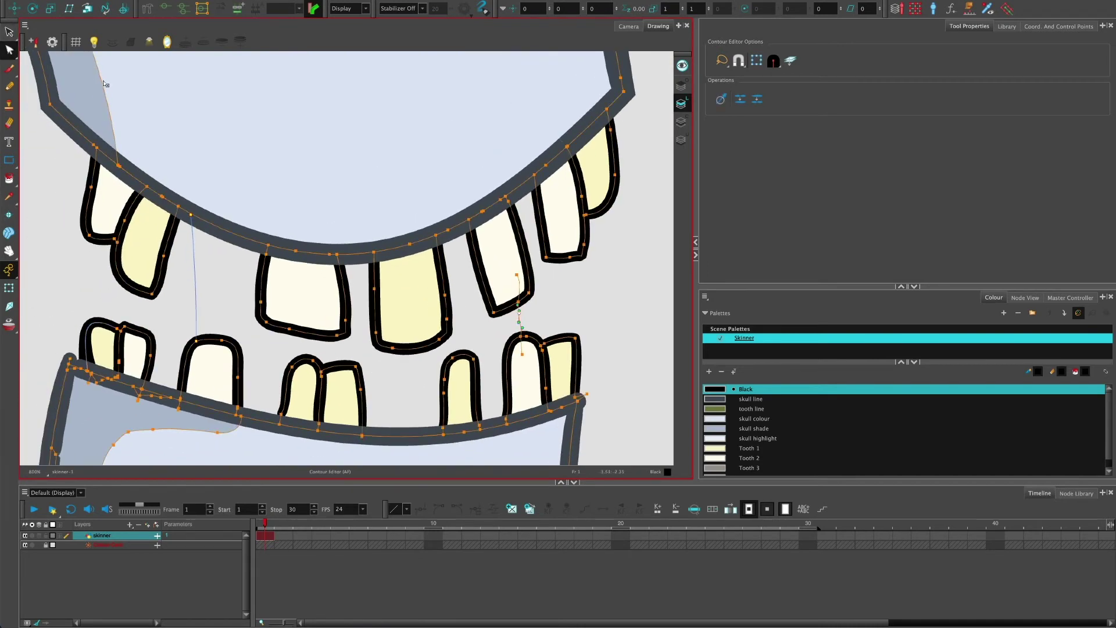
pyautogui.hotkey('ctrl', 'z')
pyautogui.hotkey('ctrl', 'z')
pyautogui.hotkey('ctrl', 'z')
pyautogui.click(96, 290)
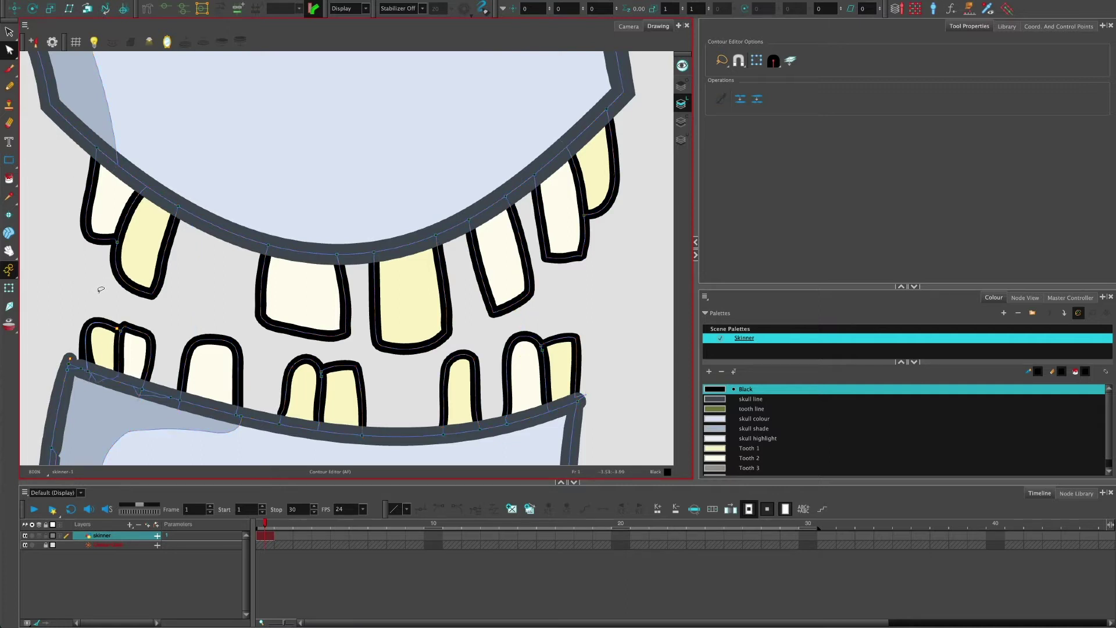
# - Choose the Close Gap tool and examine the stroke end points around the leftmost lower teeth and jaw corner
pyautogui.click(9, 178)
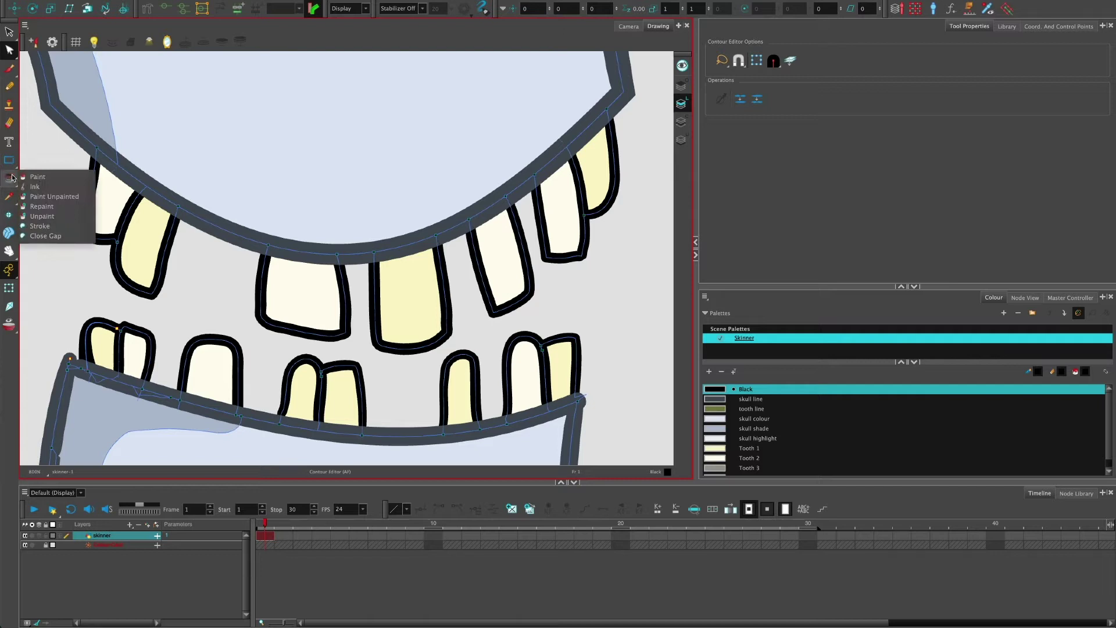
pyautogui.click(45, 235)
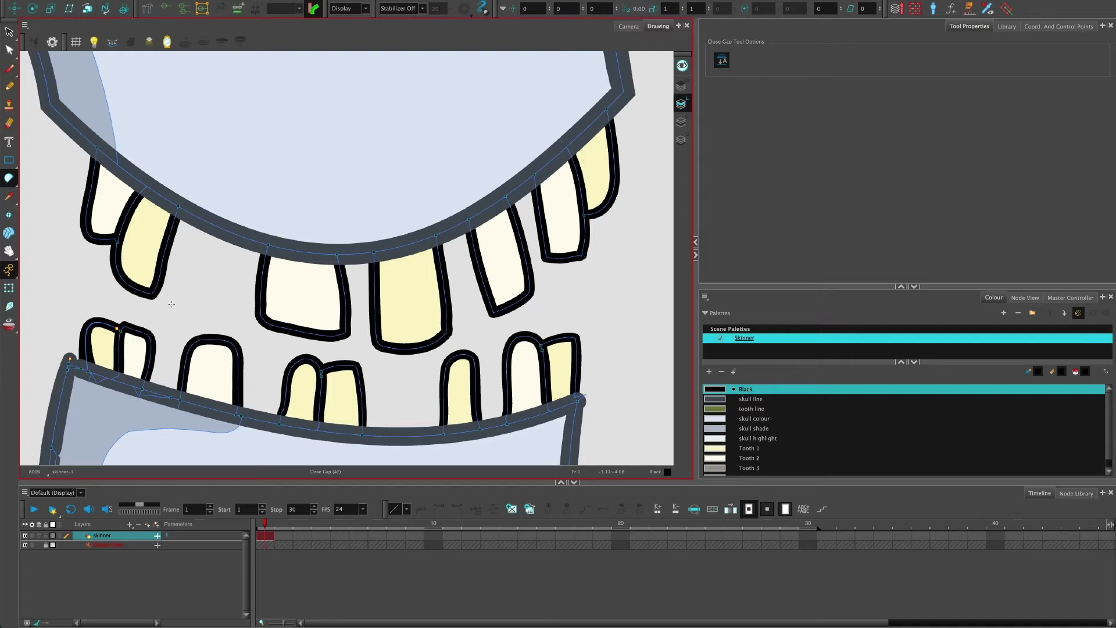
pyautogui.moveTo(166, 317); pyautogui.dragTo(179, 313)
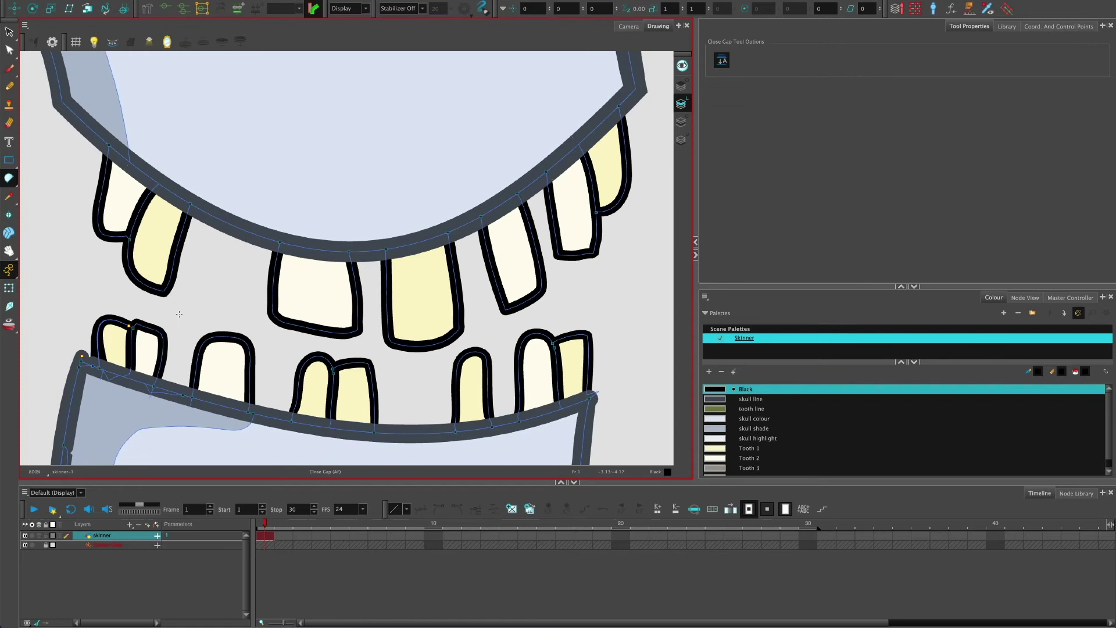
pyautogui.scroll(-2, 157, 327)
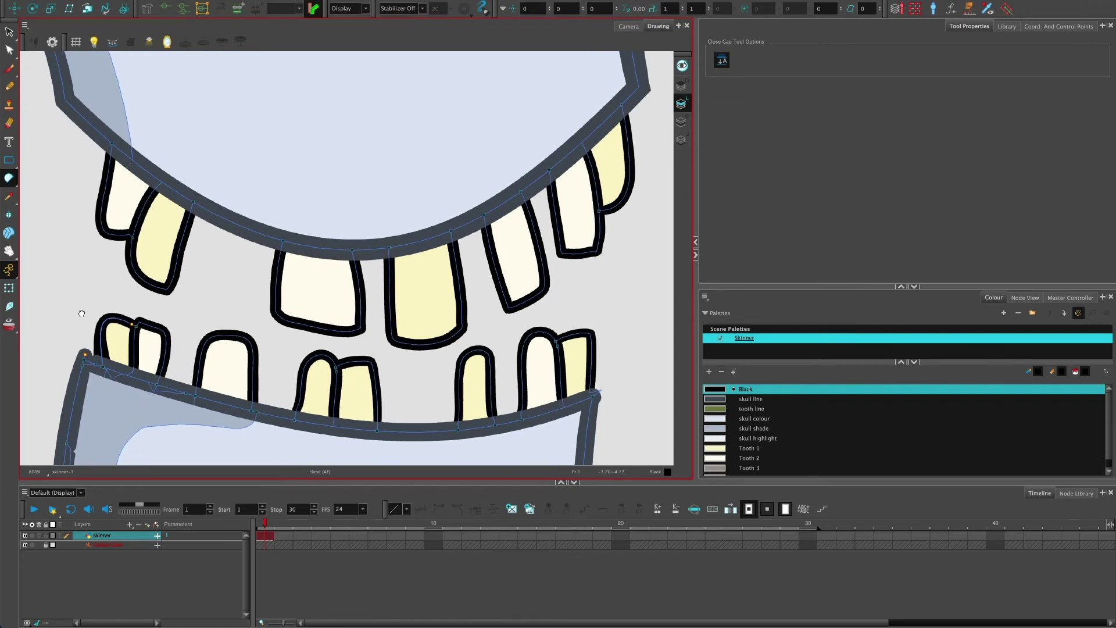
pyautogui.scroll(-8, 148, 334)
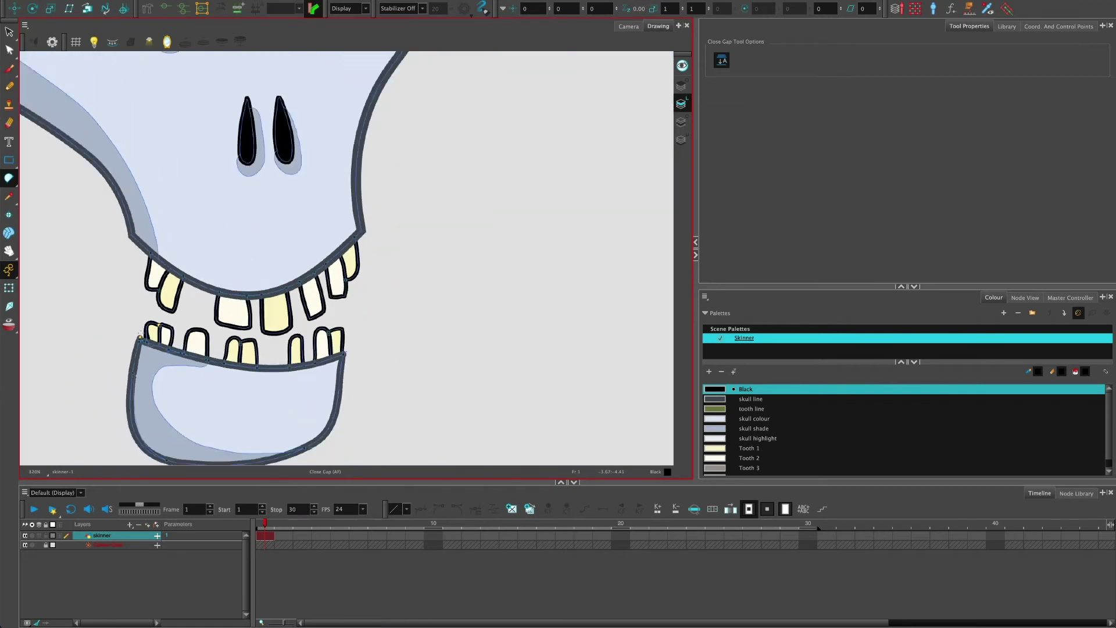
pyautogui.hscroll(-5, 109, 316)
pyautogui.scroll(10, 186, 337)
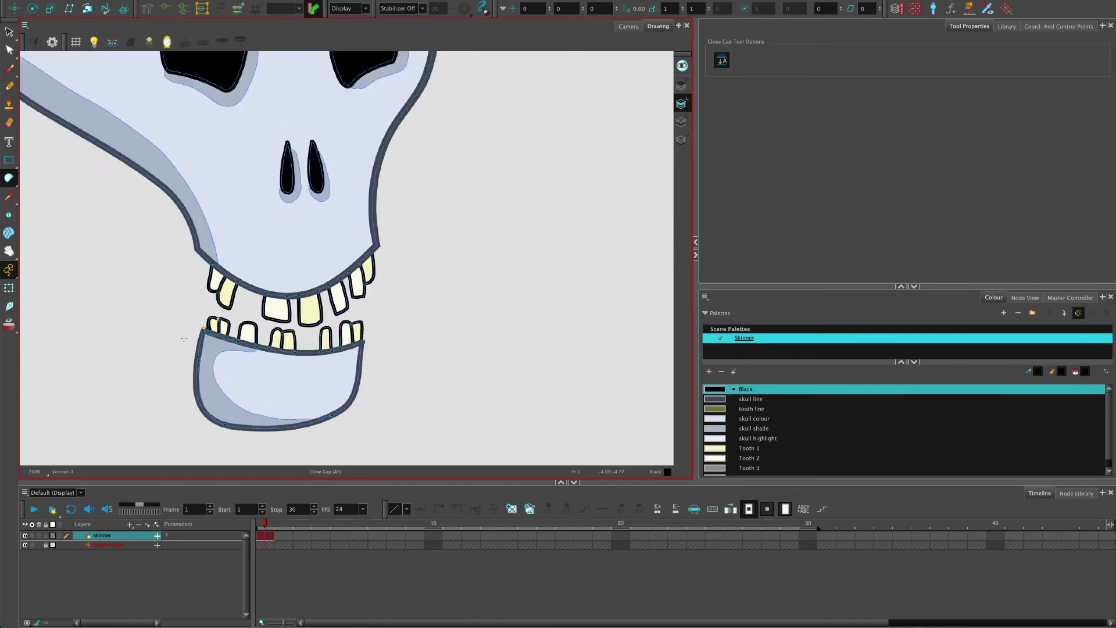
pyautogui.scroll(2, 210, 329)
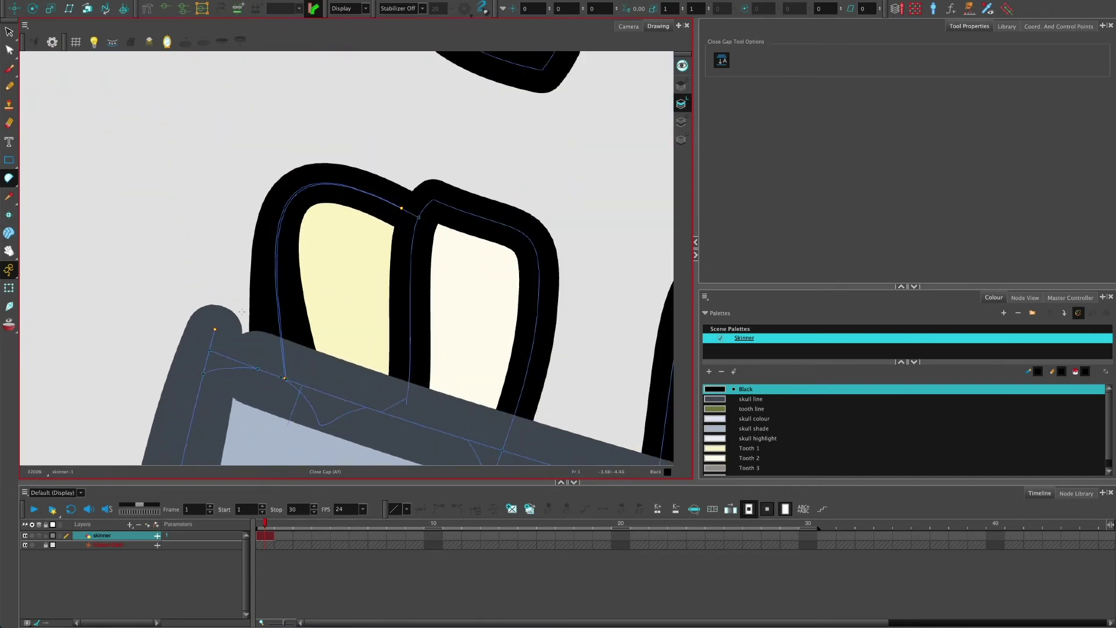
pyautogui.scroll(-8, 217, 335)
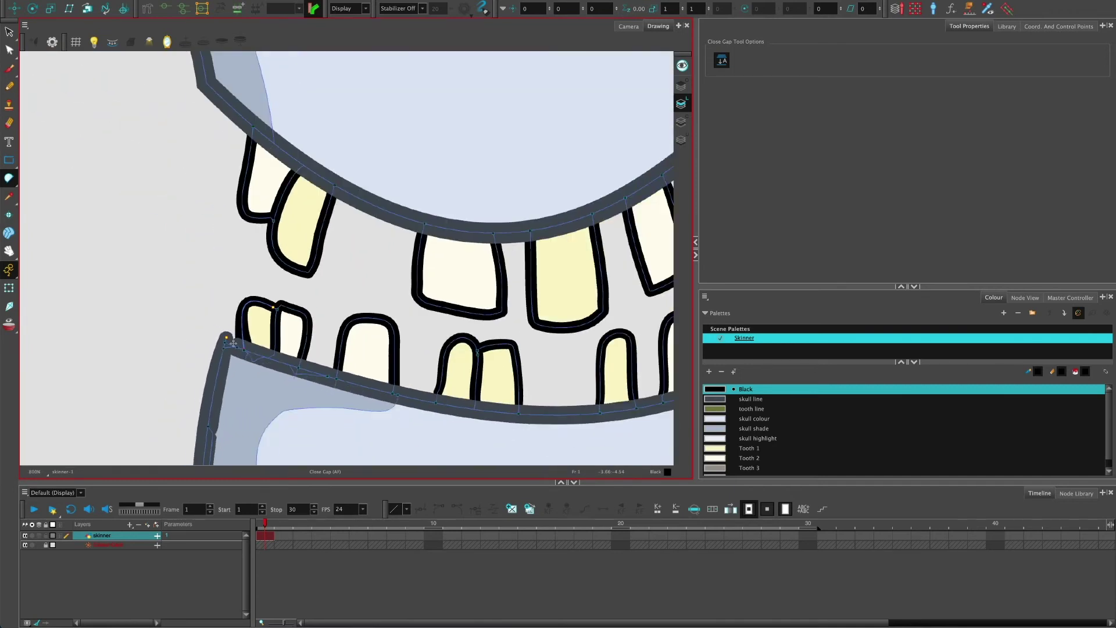
pyautogui.scroll(-4, 232, 345)
pyautogui.scroll(5, 235, 343)
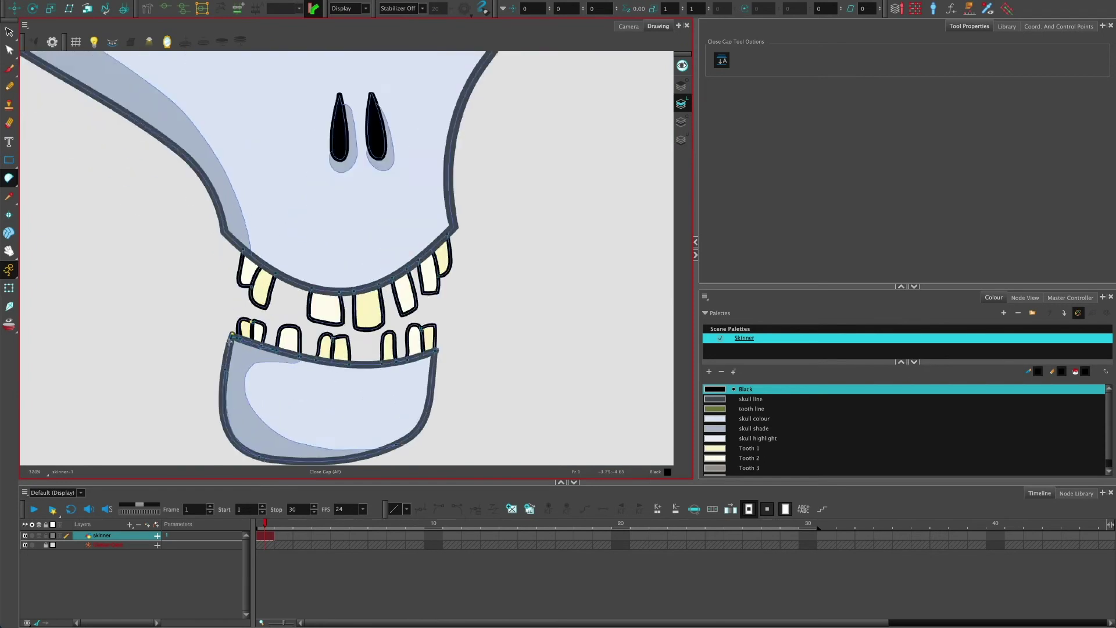
pyautogui.scroll(8, 239, 340)
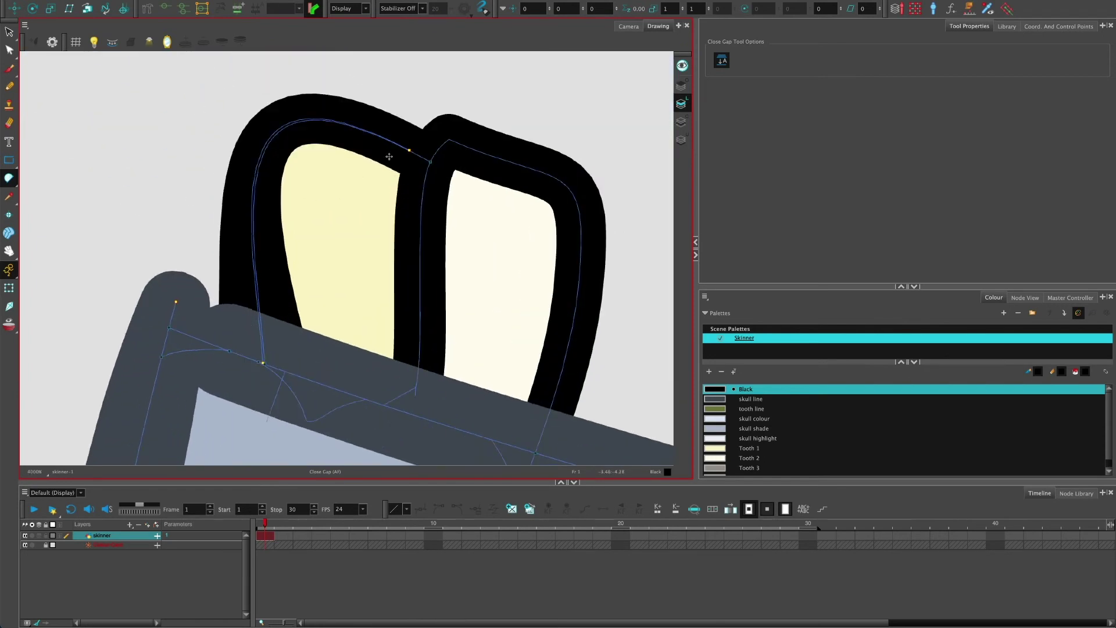
pyautogui.scroll(4, 175, 300)
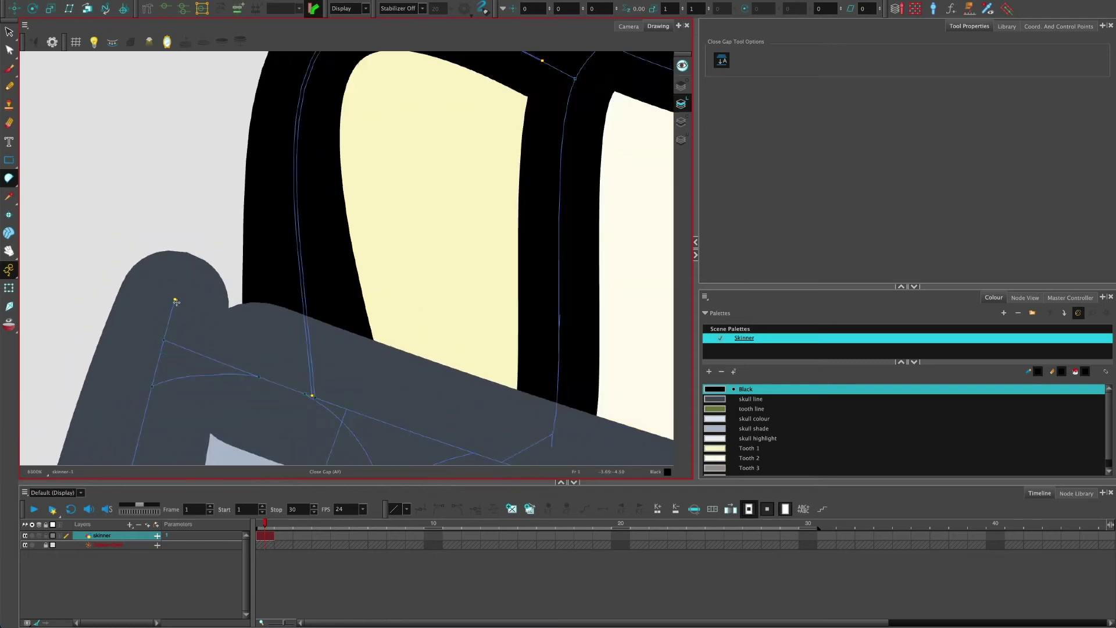
pyautogui.scroll(-6, 173, 297)
pyautogui.scroll(5, 335, 192)
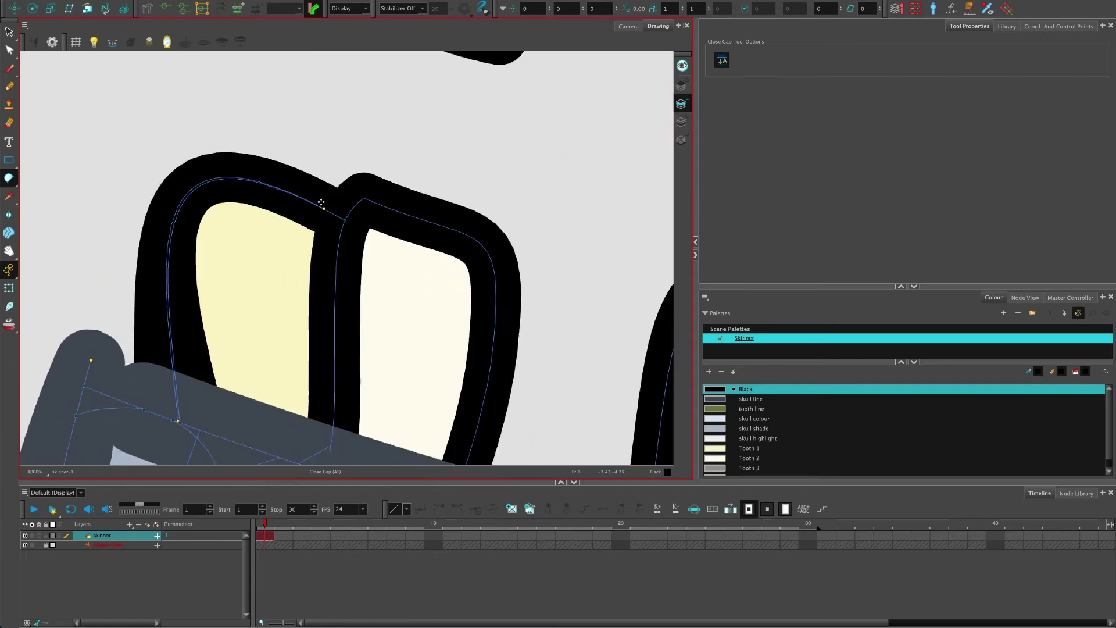
# - Add short open strokes to the left upper tooth and the lower tooth beneath it, and join their loose ends with the Stroke tool
pyautogui.scroll(-4, 262, 312)
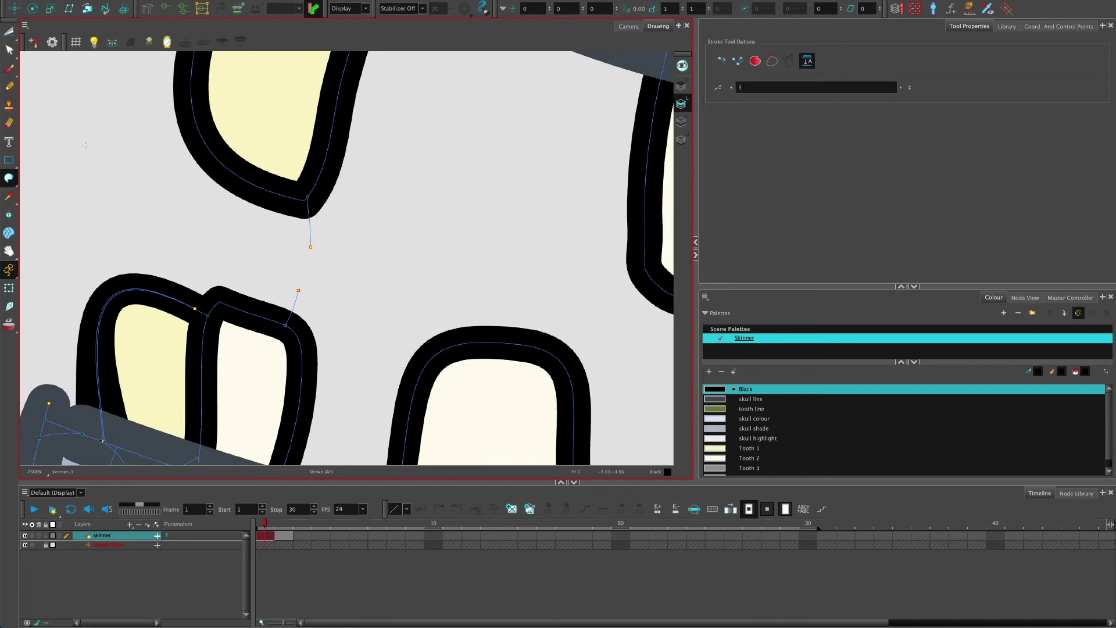
pyautogui.scroll(-6, 312, 262)
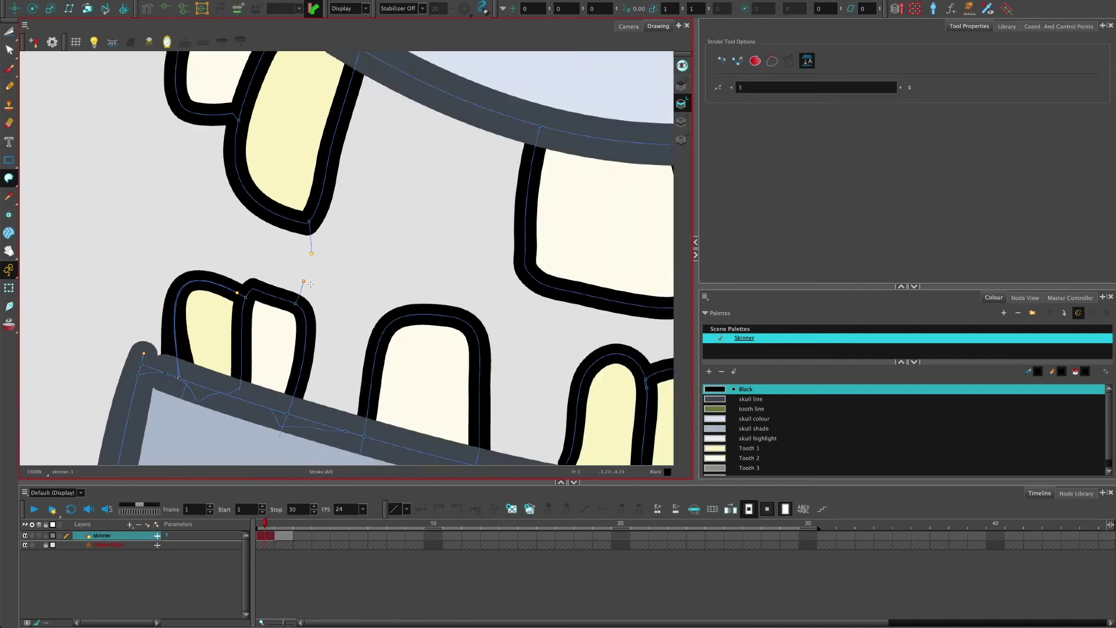
pyautogui.scroll(8, 306, 291)
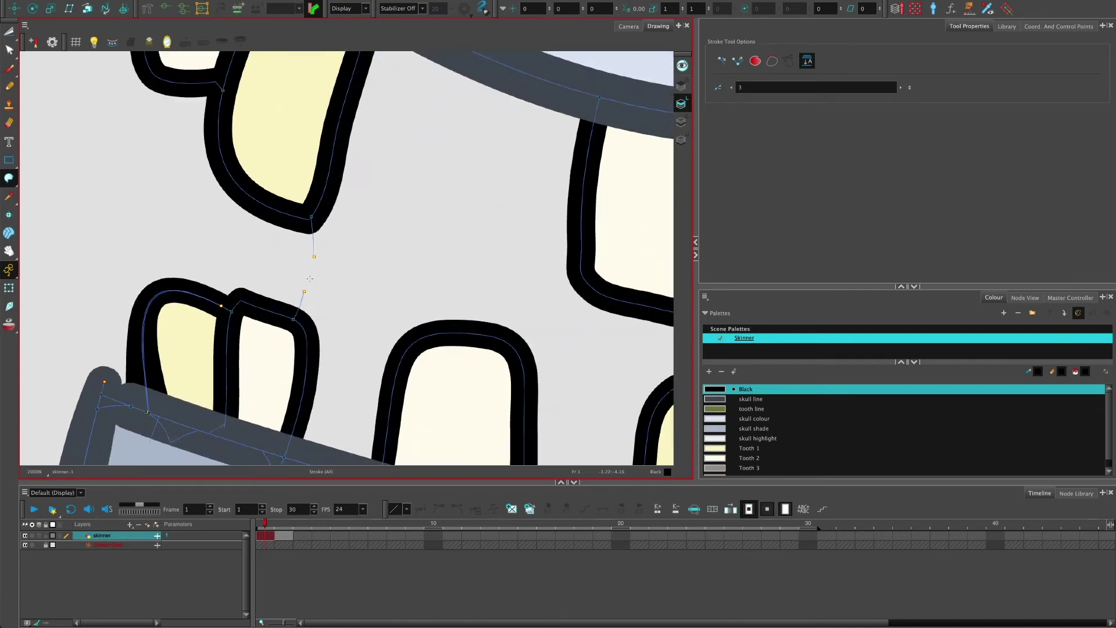
pyautogui.moveTo(302, 296); pyautogui.dragTo(332, 187)
pyautogui.scroll(-6, 332, 187)
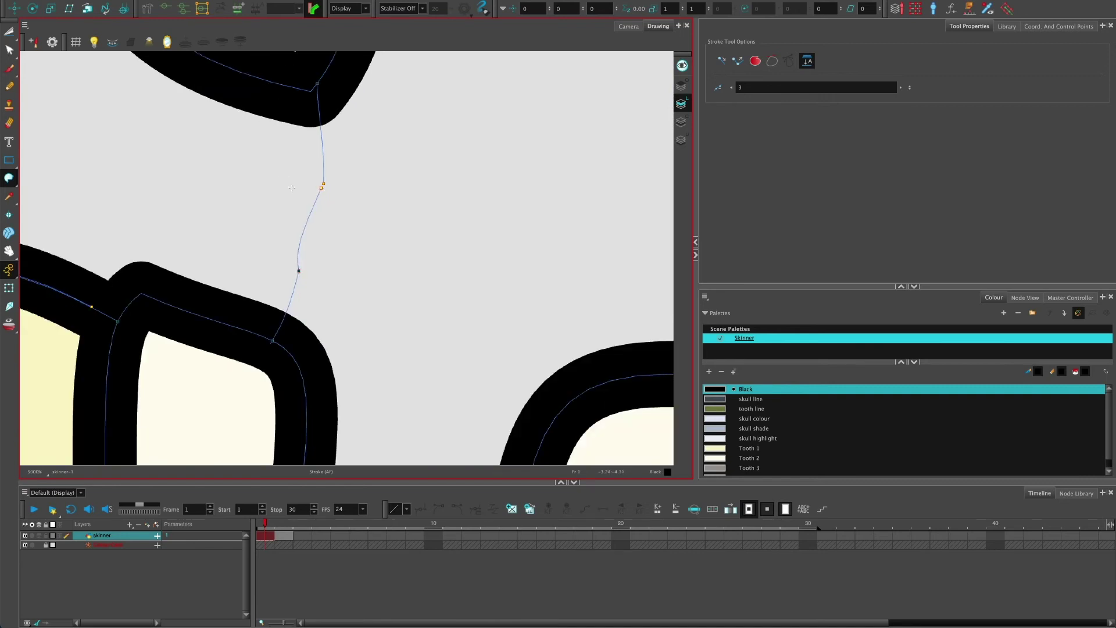
pyautogui.scroll(12, 299, 256)
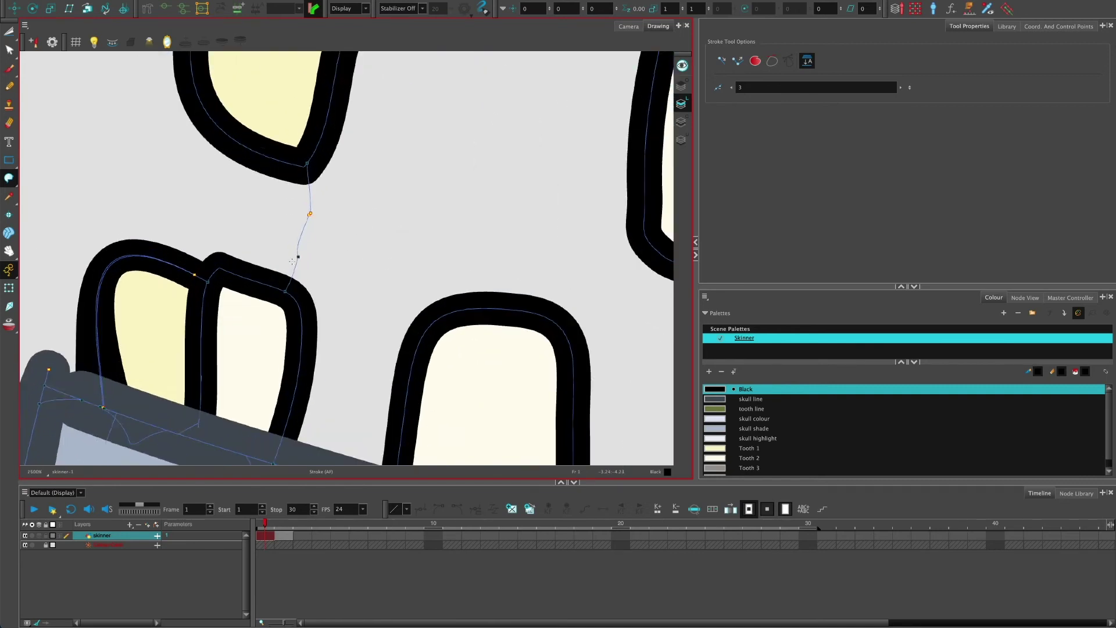
pyautogui.scroll(-10, 298, 252)
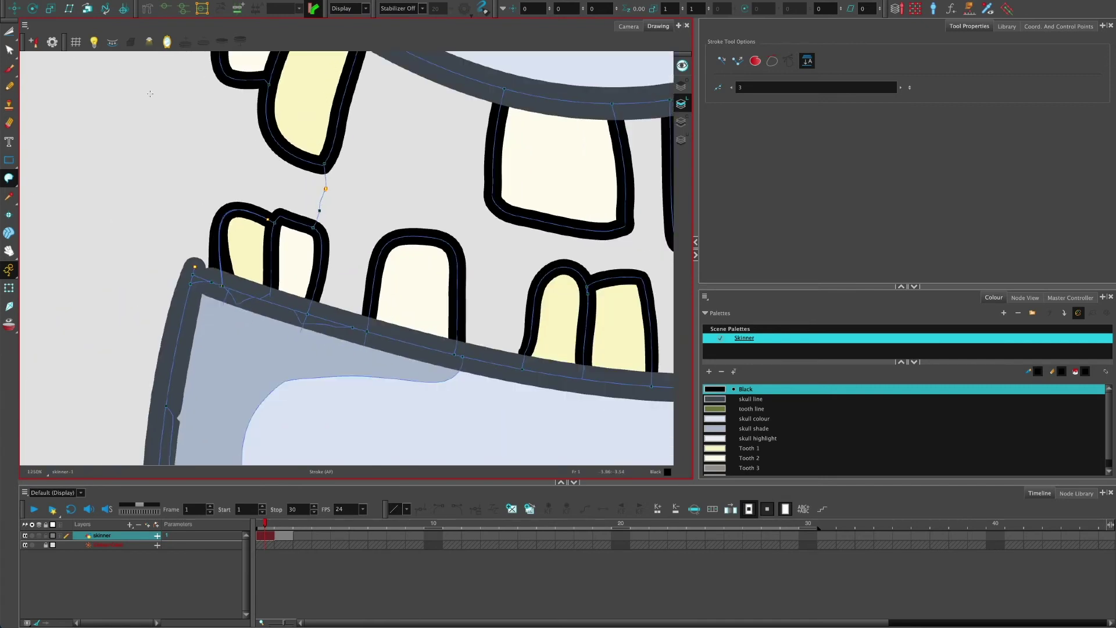
# - Undo the short strokes joining the left upper and lower teeth
pyautogui.hotkey('ctrl', 'z')
pyautogui.hotkey('ctrl', 'z')
pyautogui.scroll(-3, 346, 256)
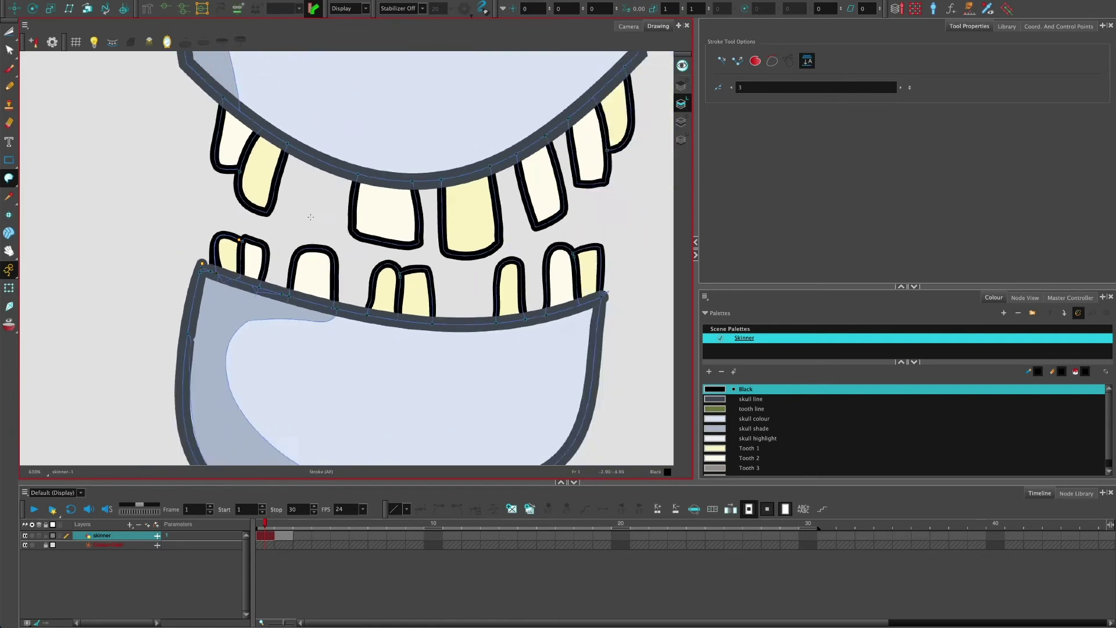
# - Close both sides of the mouth with Close Gap, joining upper jaw to lower tooth on the left and upper tooth to lower jaw on the right
pyautogui.scroll(-1, 311, 216)
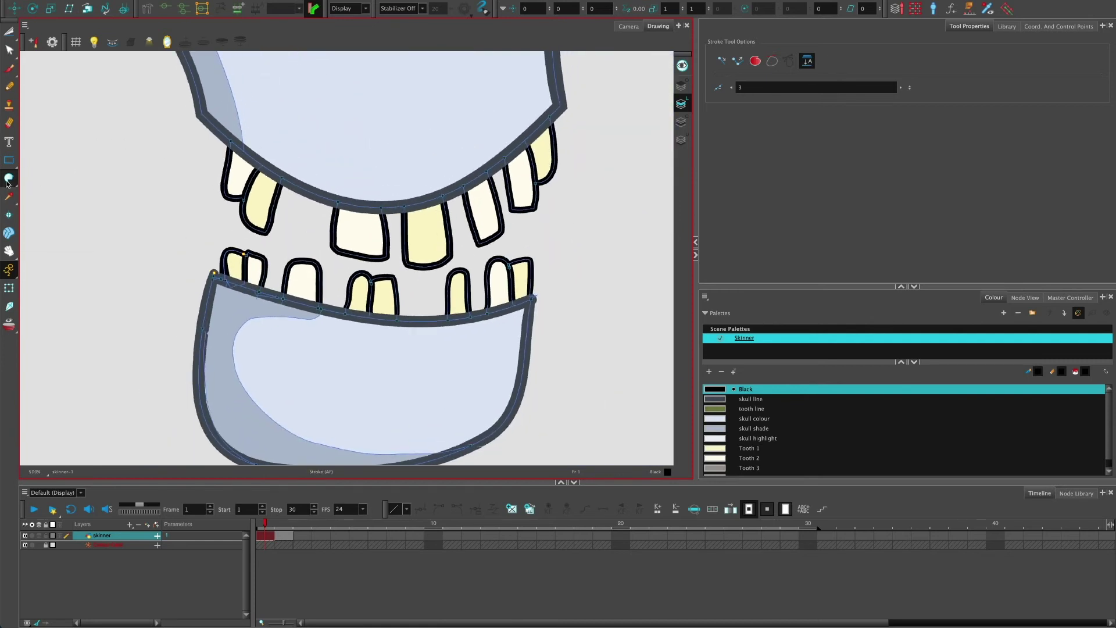
pyautogui.moveTo(8, 178)
pyautogui.mouseDown()
pyautogui.moveTo(47, 215)
pyautogui.moveTo(48, 234)
pyautogui.mouseUp()
pyautogui.moveTo(271, 215); pyautogui.dragTo(262, 233)
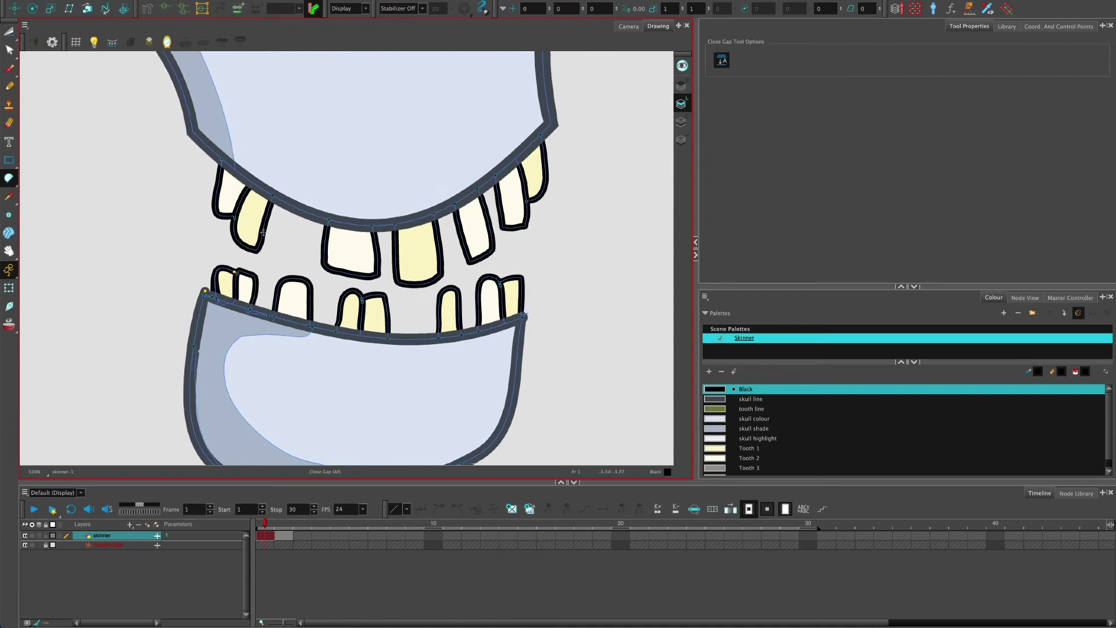
pyautogui.moveTo(283, 200); pyautogui.dragTo(286, 277)
pyautogui.scroll(4, 292, 255)
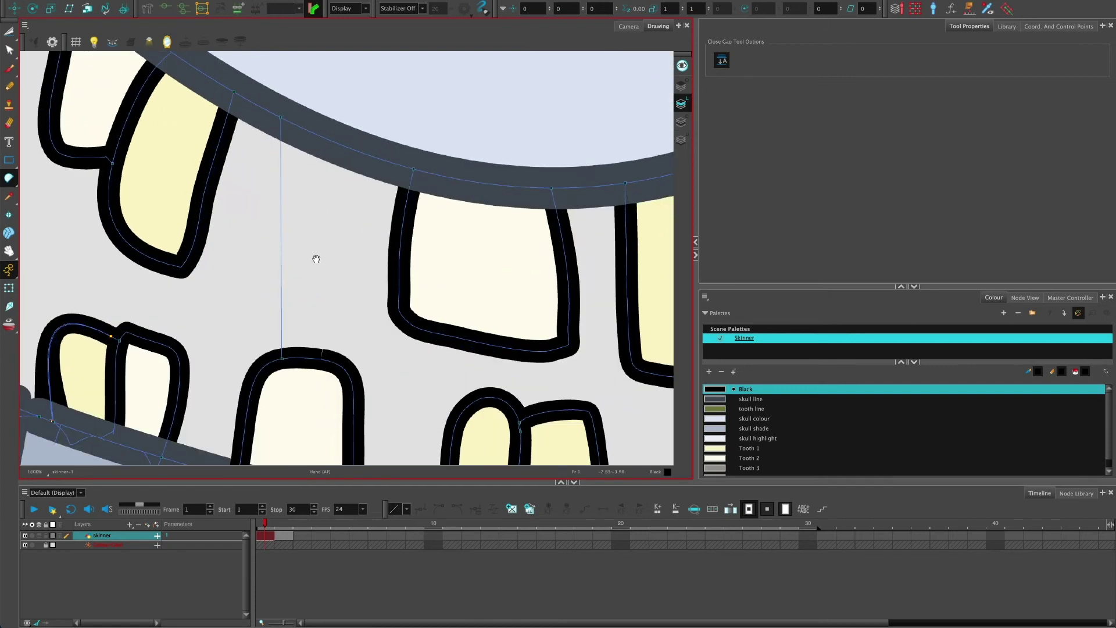
pyautogui.moveTo(317, 258); pyautogui.dragTo(212, 221)
pyautogui.scroll(-2, 323, 239)
pyautogui.scroll(-1, 344, 238)
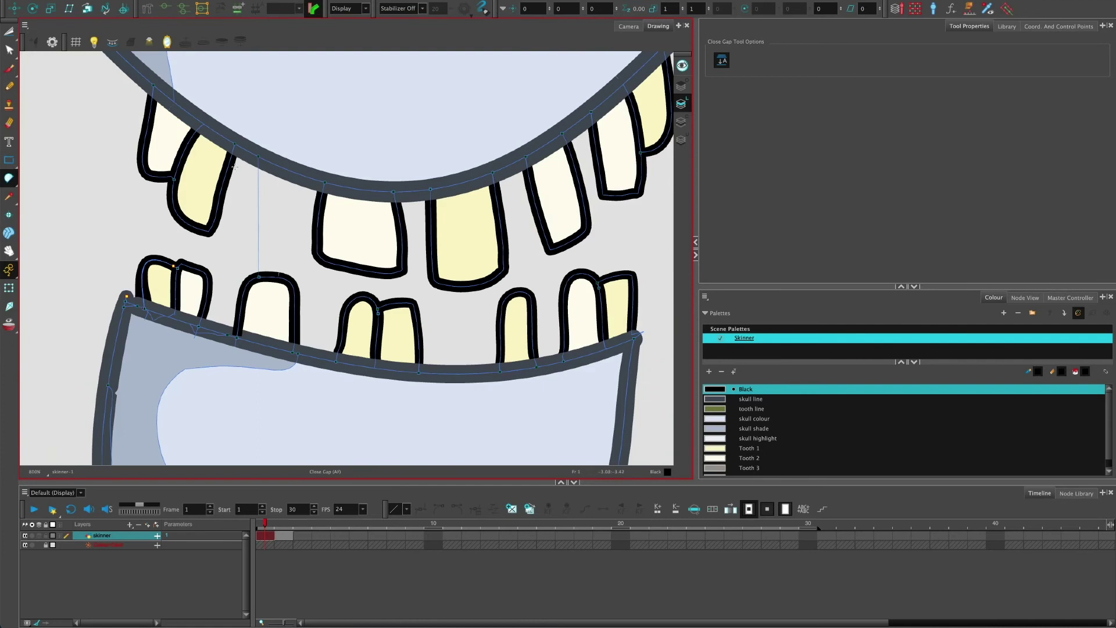
pyautogui.moveTo(337, 225); pyautogui.dragTo(308, 232)
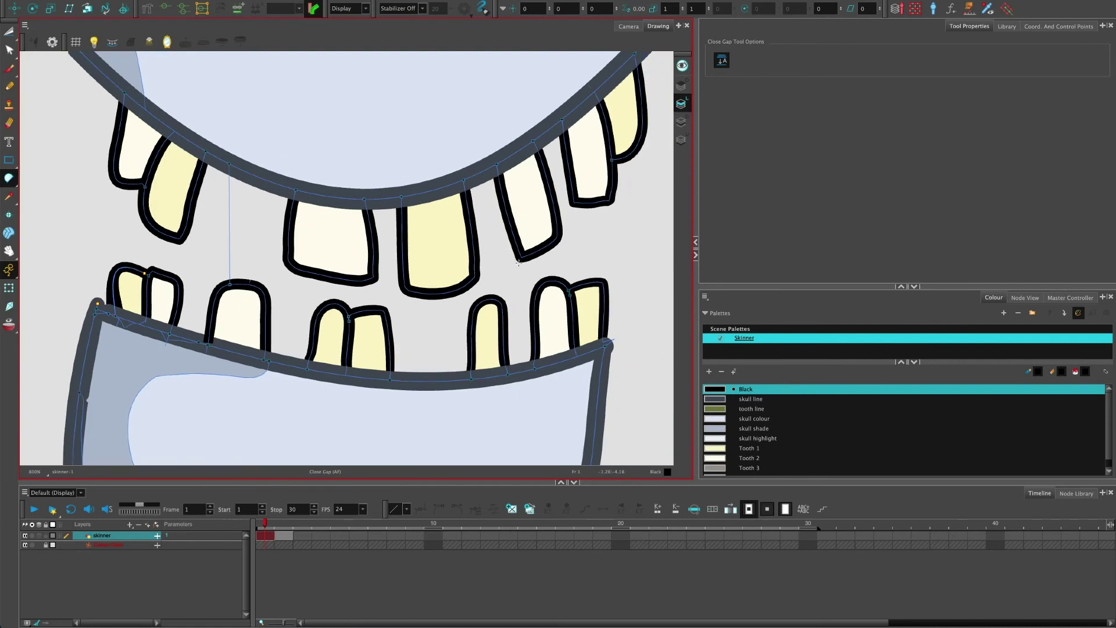
pyautogui.moveTo(520, 258); pyautogui.dragTo(517, 361)
# - Curve both gap-closing strokes slightly inwards with the Contour Editor and clear the point selection
pyautogui.click(9, 50)
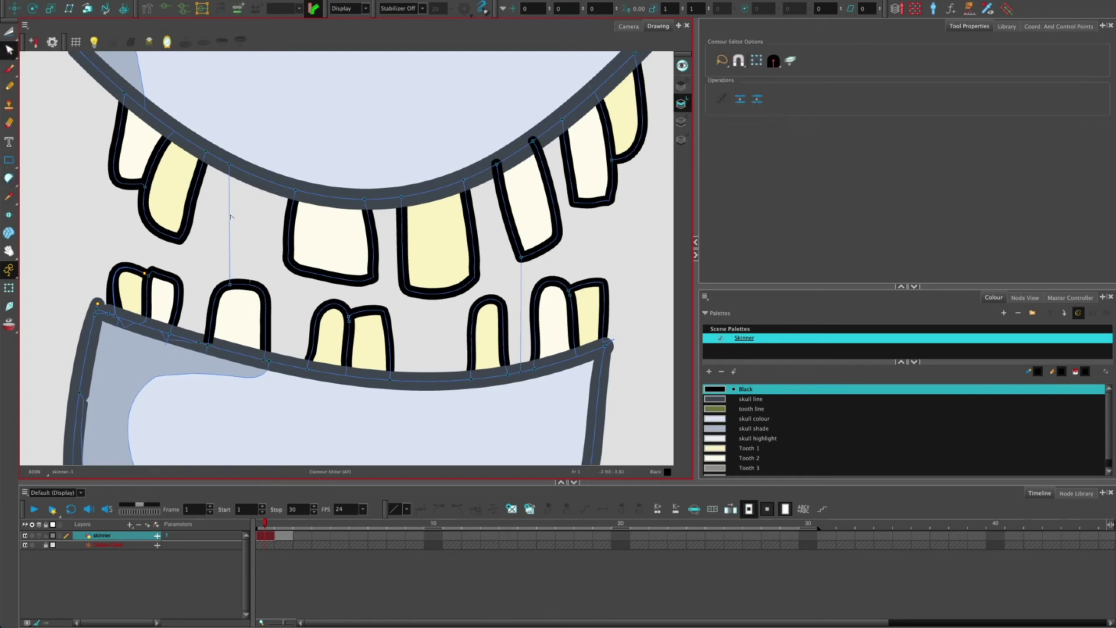
pyautogui.click(229, 165)
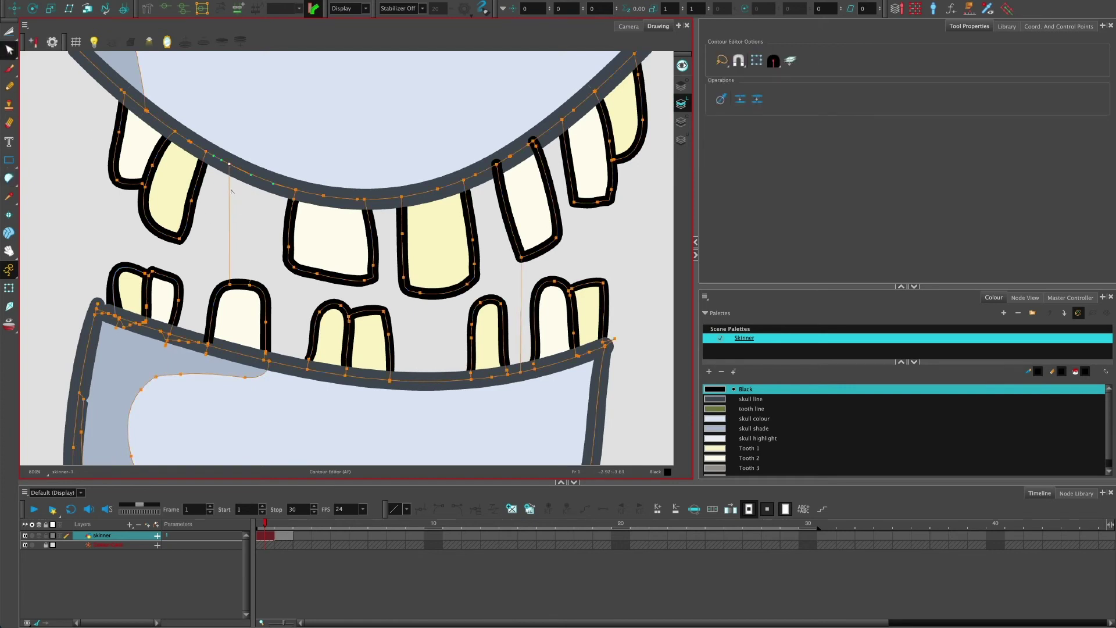
pyautogui.moveTo(231, 166); pyautogui.dragTo(244, 238)
pyautogui.hotkey('ctrl', 'z')
pyautogui.moveTo(518, 272)
pyautogui.mouseDown()
pyautogui.moveTo(513, 294)
pyautogui.moveTo(510, 279)
pyautogui.moveTo(502, 286)
pyautogui.moveTo(511, 292)
pyautogui.mouseUp()
pyautogui.click(520, 257)
pyautogui.moveTo(237, 229); pyautogui.dragTo(243, 229)
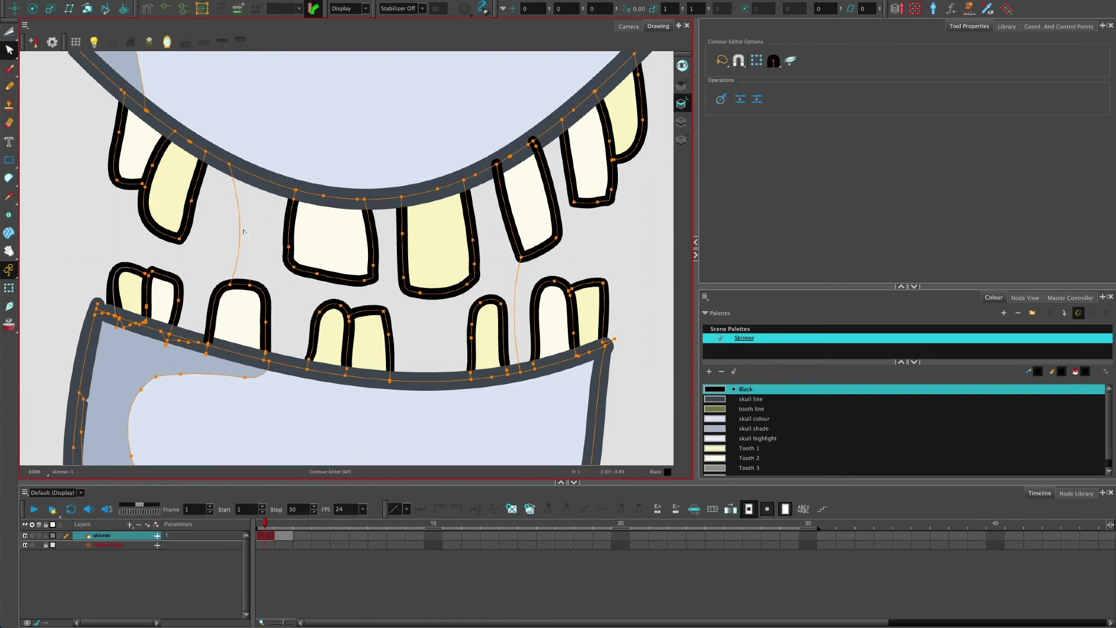
pyautogui.click(228, 165)
pyautogui.click(216, 231)
# - Set the Paint tool's gap-closing value to 0 and fill the mouth between the two closing strokes with Black
pyautogui.click(14, 180)
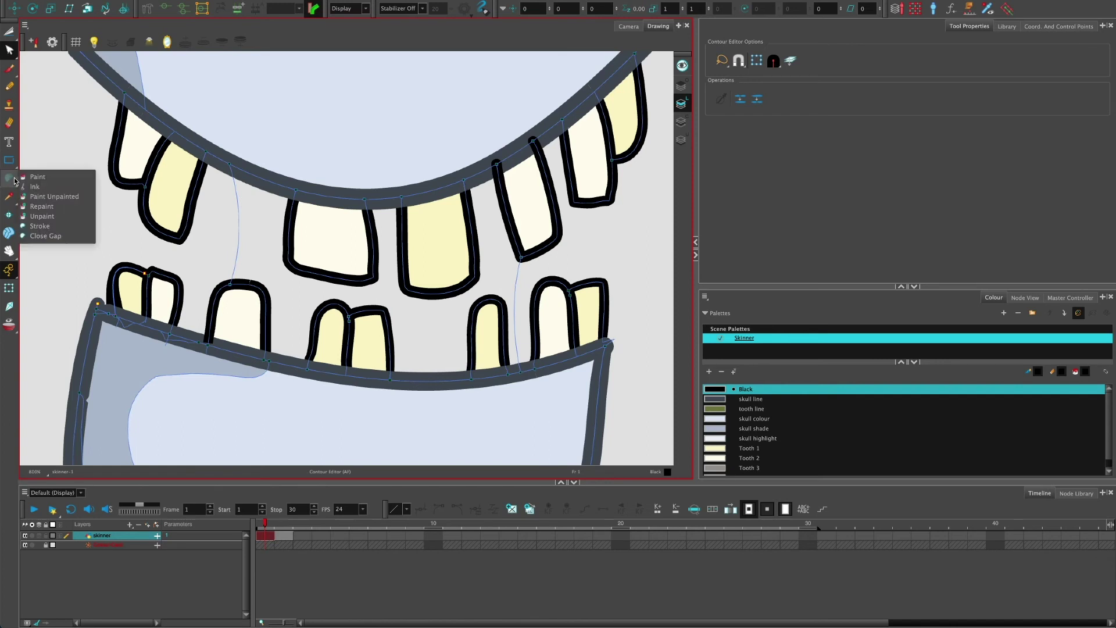
pyautogui.click(38, 177)
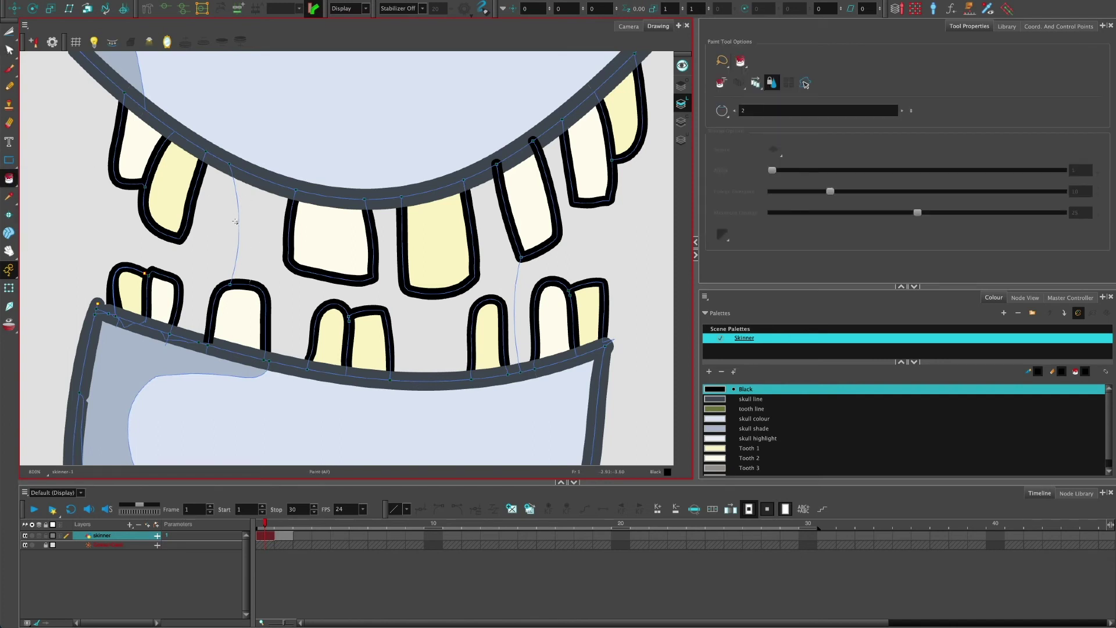
pyautogui.click(257, 259)
pyautogui.hotkey('ctrl', 'z')
pyautogui.click(740, 110)
pyautogui.write('2')
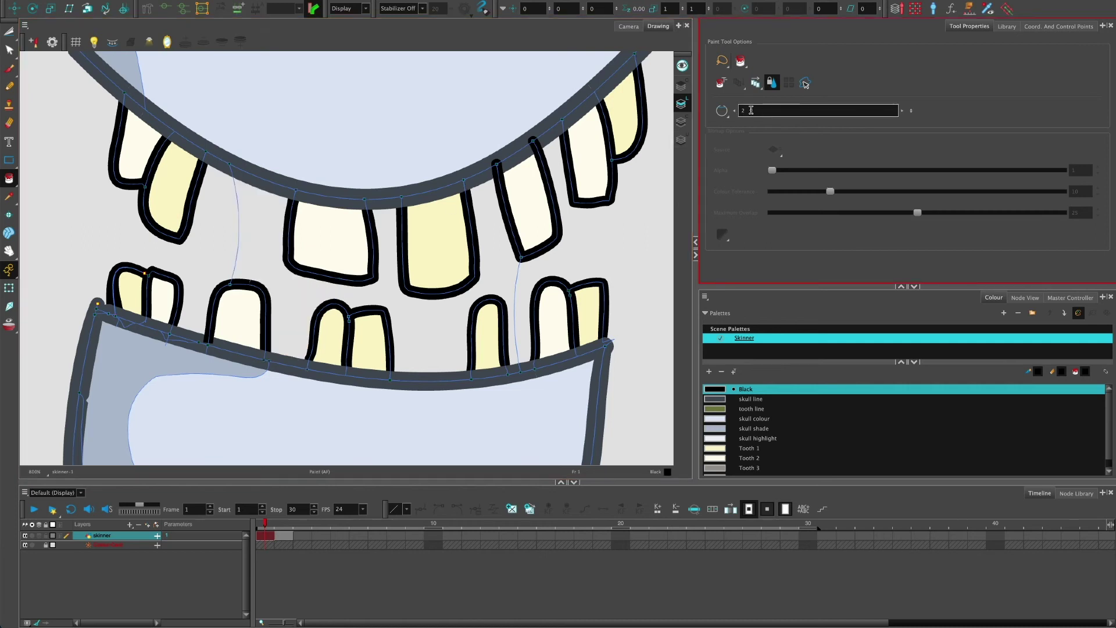
pyautogui.moveTo(747, 109); pyautogui.dragTo(737, 113)
pyautogui.write('0')
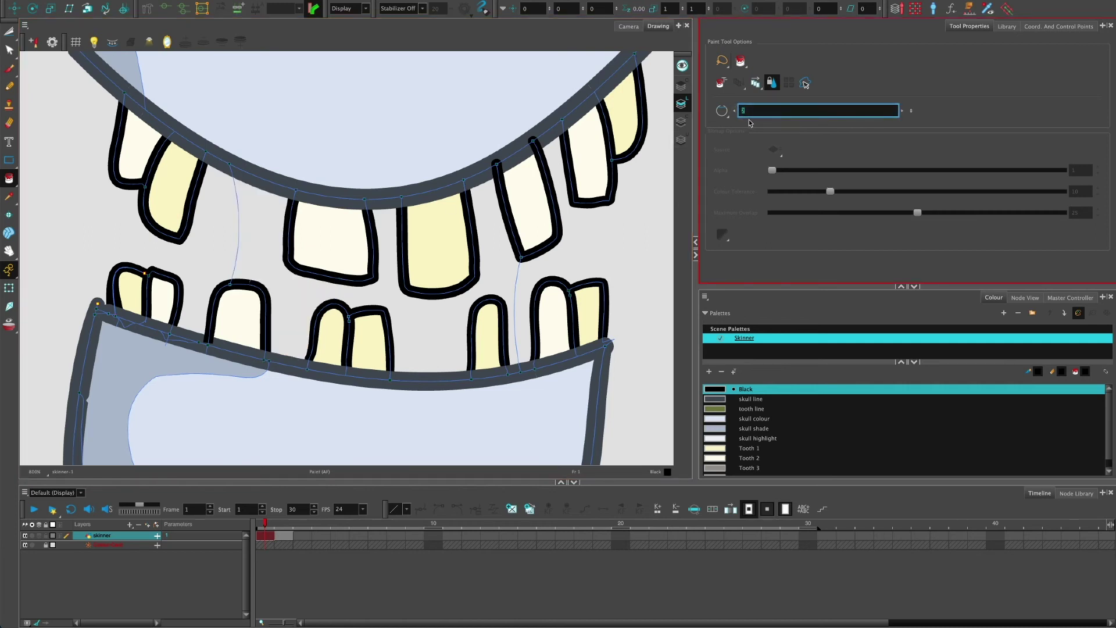
pyautogui.click(294, 288)
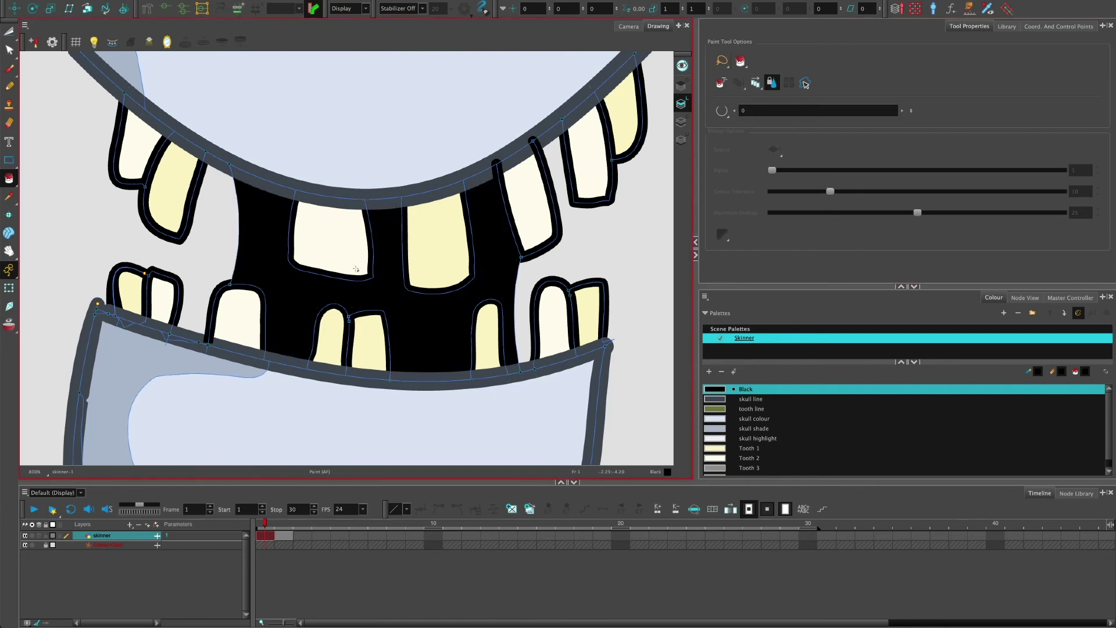
# - Hide the stroke outlines and examine the black mouth fill on the whole skull
pyautogui.press('k')
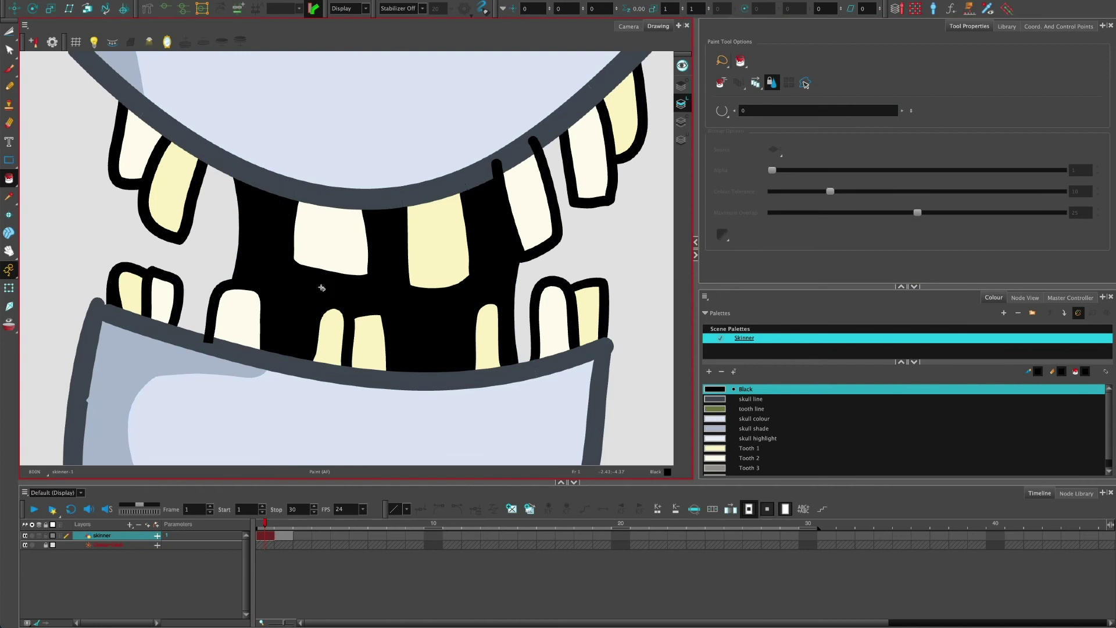
pyautogui.scroll(-10, 321, 287)
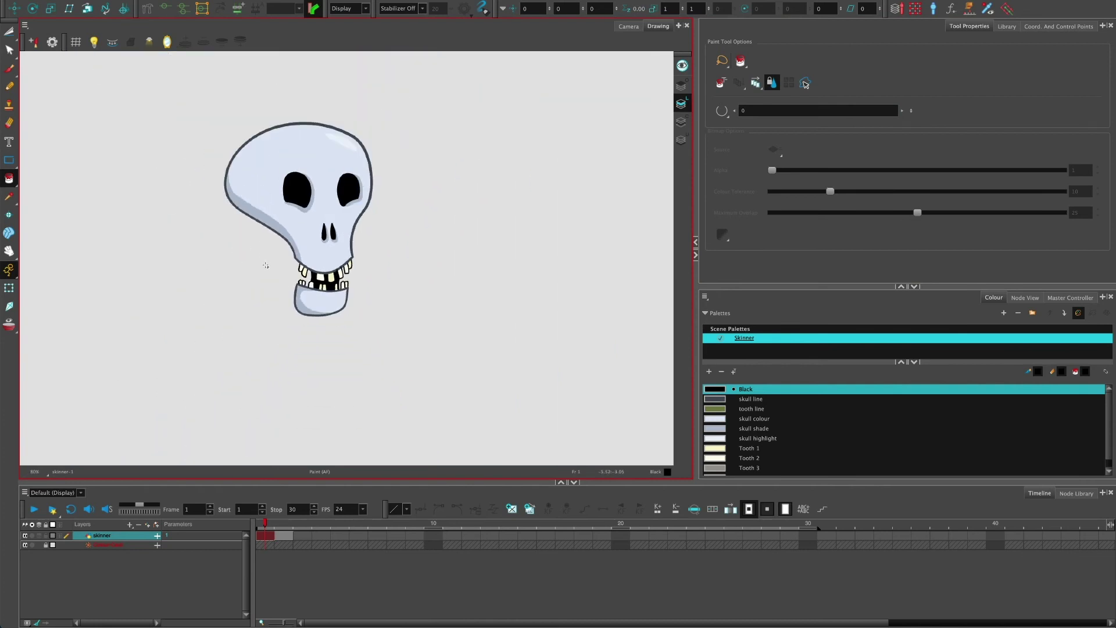
pyautogui.moveTo(266, 266); pyautogui.dragTo(285, 290)
pyautogui.scroll(3, 278, 273)
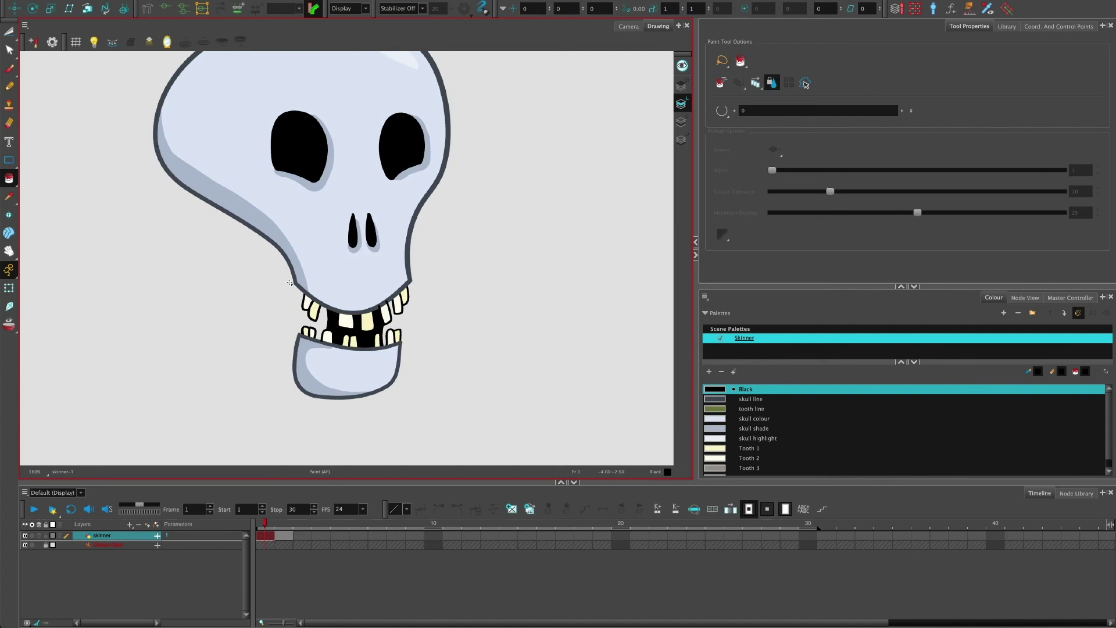
pyautogui.moveTo(268, 284)
pyautogui.mouseDown()
pyautogui.moveTo(274, 321)
pyautogui.moveTo(247, 333)
pyautogui.mouseUp()
pyautogui.hotkey('shift', 'm')
pyautogui.press('2')
pyautogui.press('2')
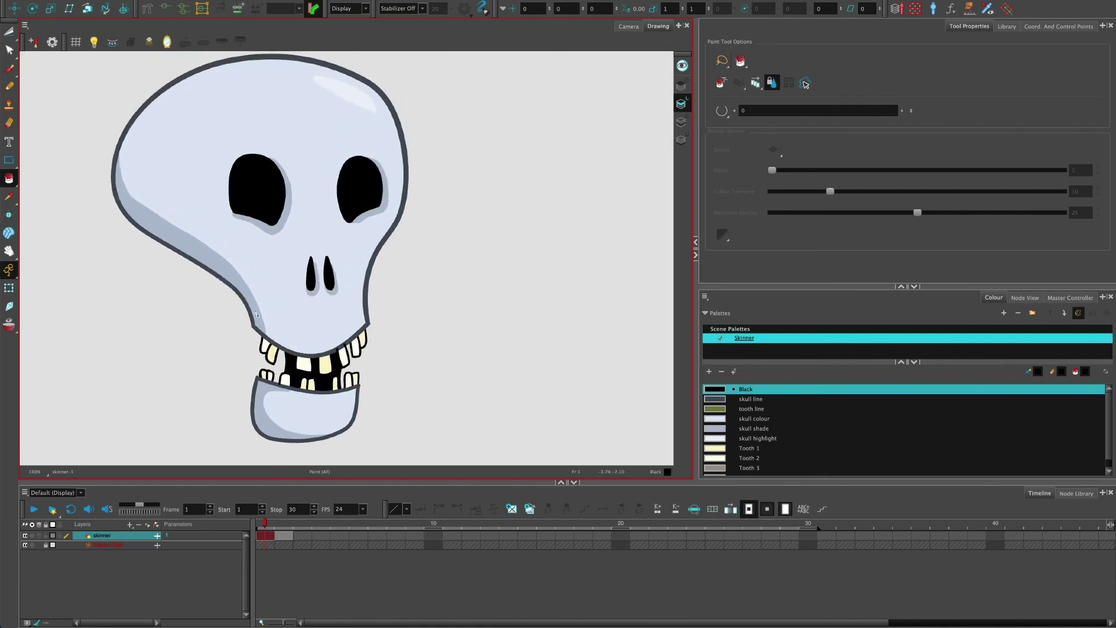